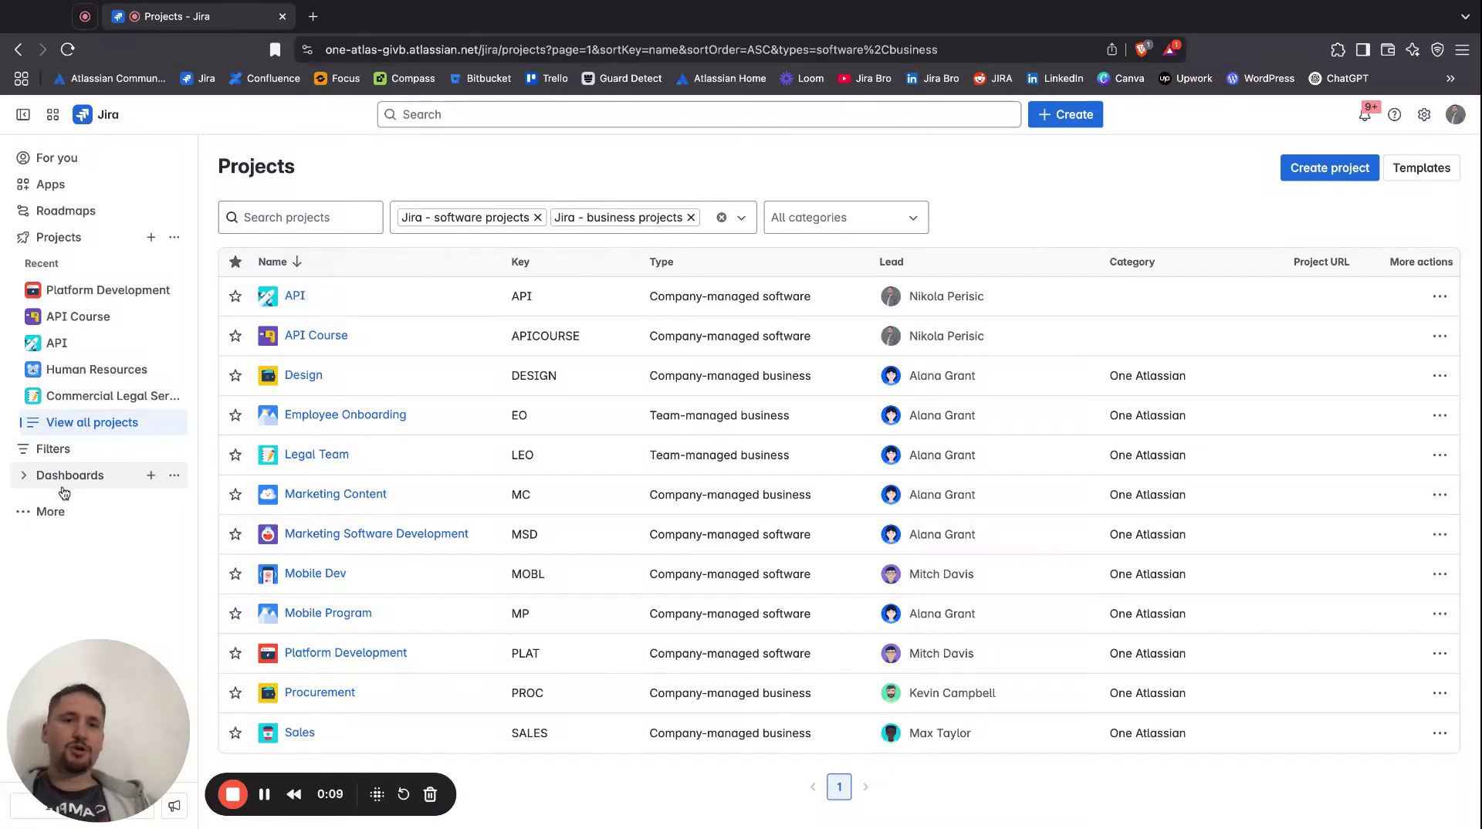
- Expand Filters in the sidebar and open the View all filters page
{"action": "left_click", "coordinate": [24, 451]}
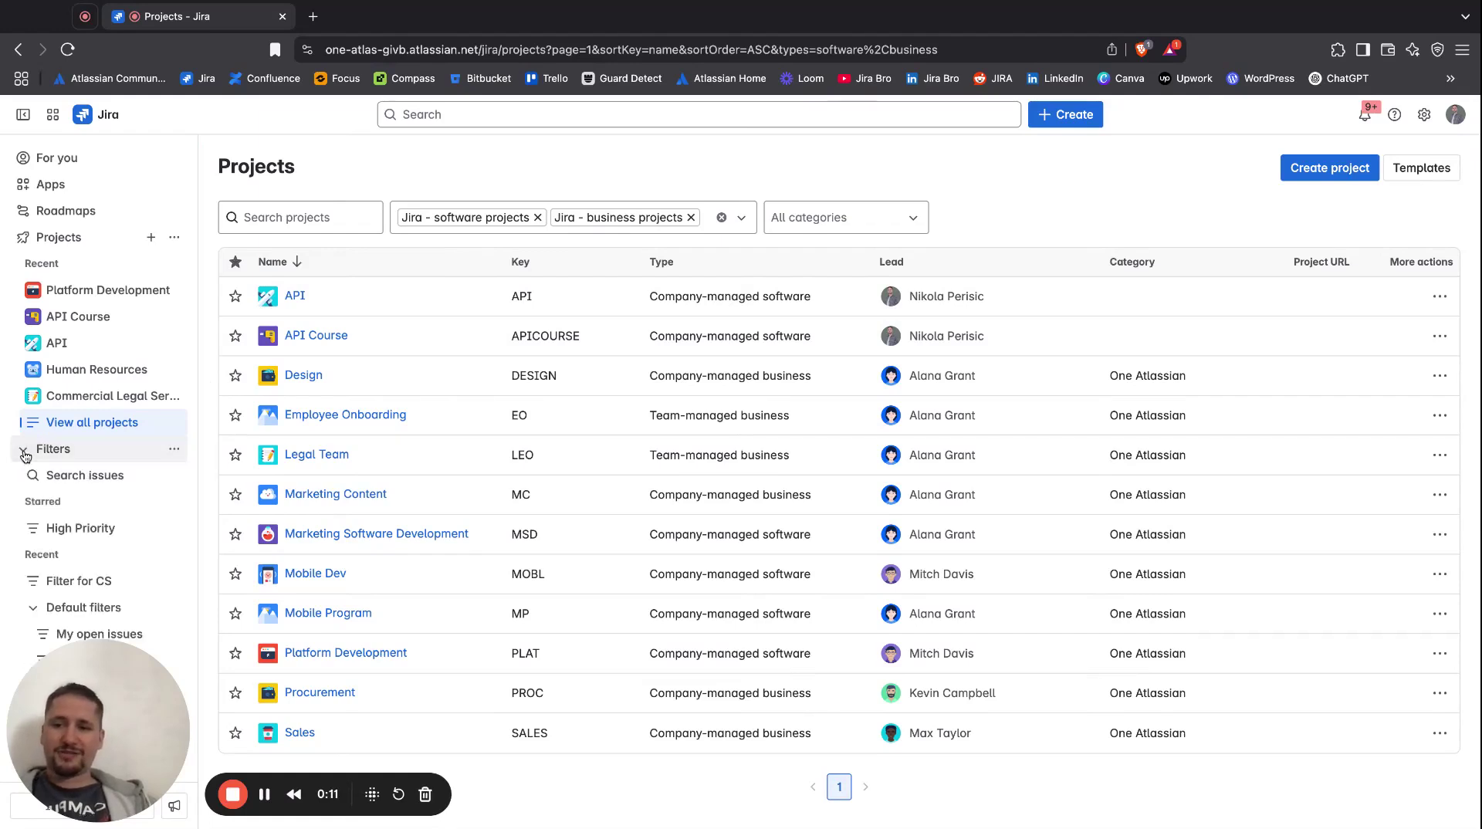
{"action": "scroll", "coordinate": [46, 494], "scroll_direction": "down", "scroll_amount": 5}
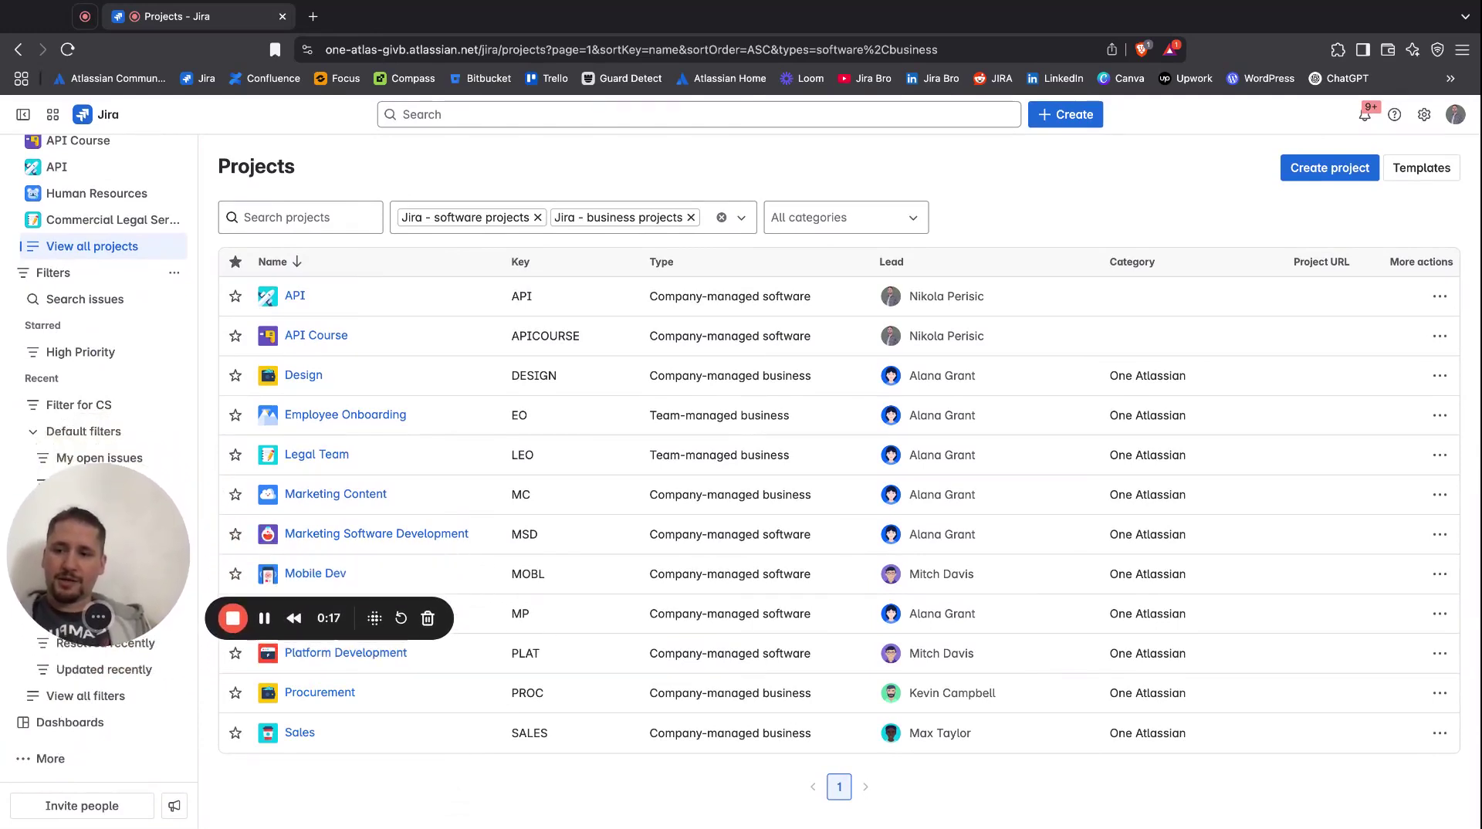
{"action": "left_click", "coordinate": [85, 696]}
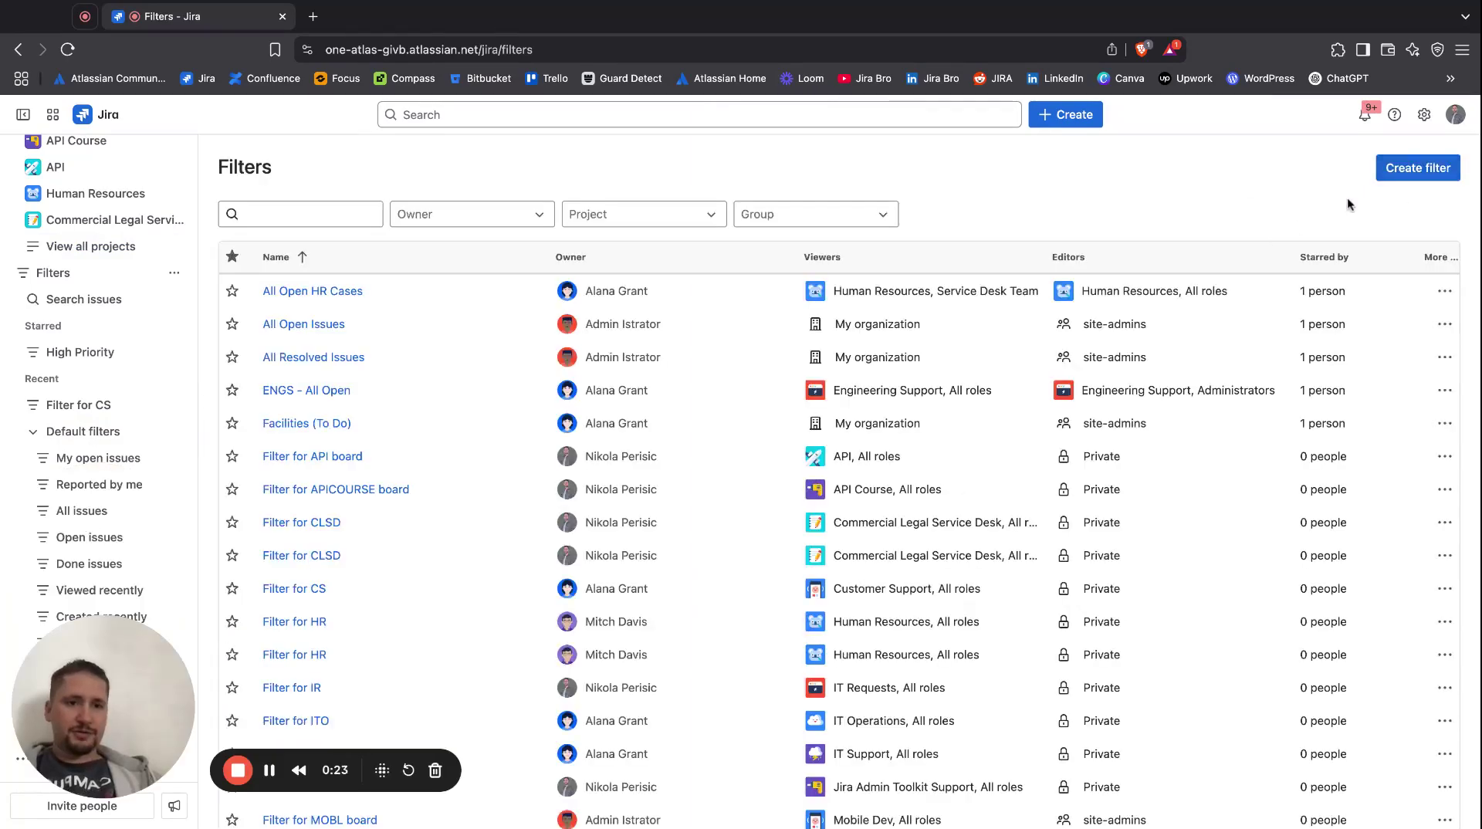
- Create a new filter, opening an issue search for issues created in the last 30 days
{"action": "left_click", "coordinate": [1424, 170]}
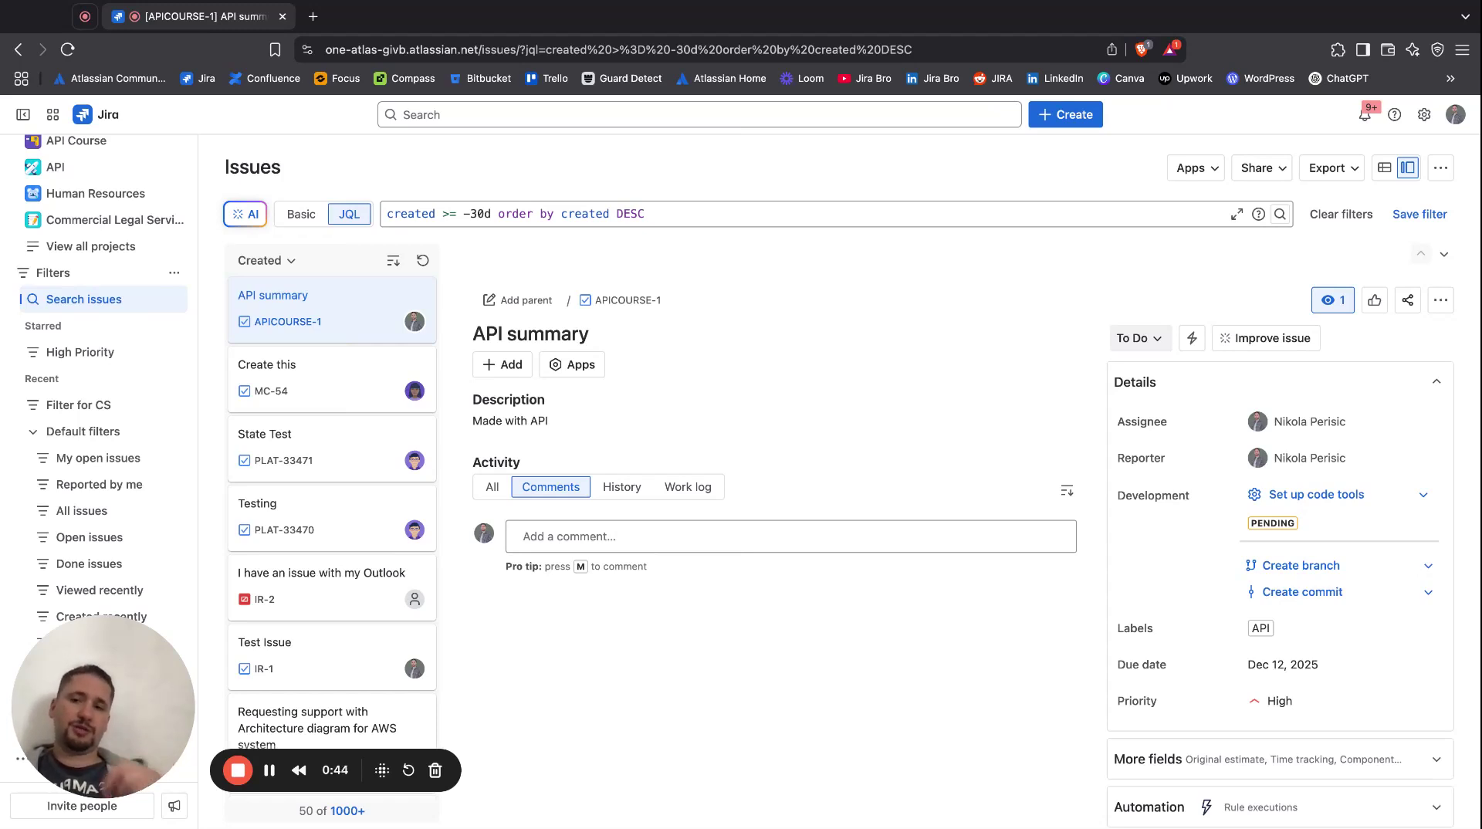
- Switch the search to Basic mode and limit it to the Mobile Dev project
{"action": "left_click", "coordinate": [301, 214]}
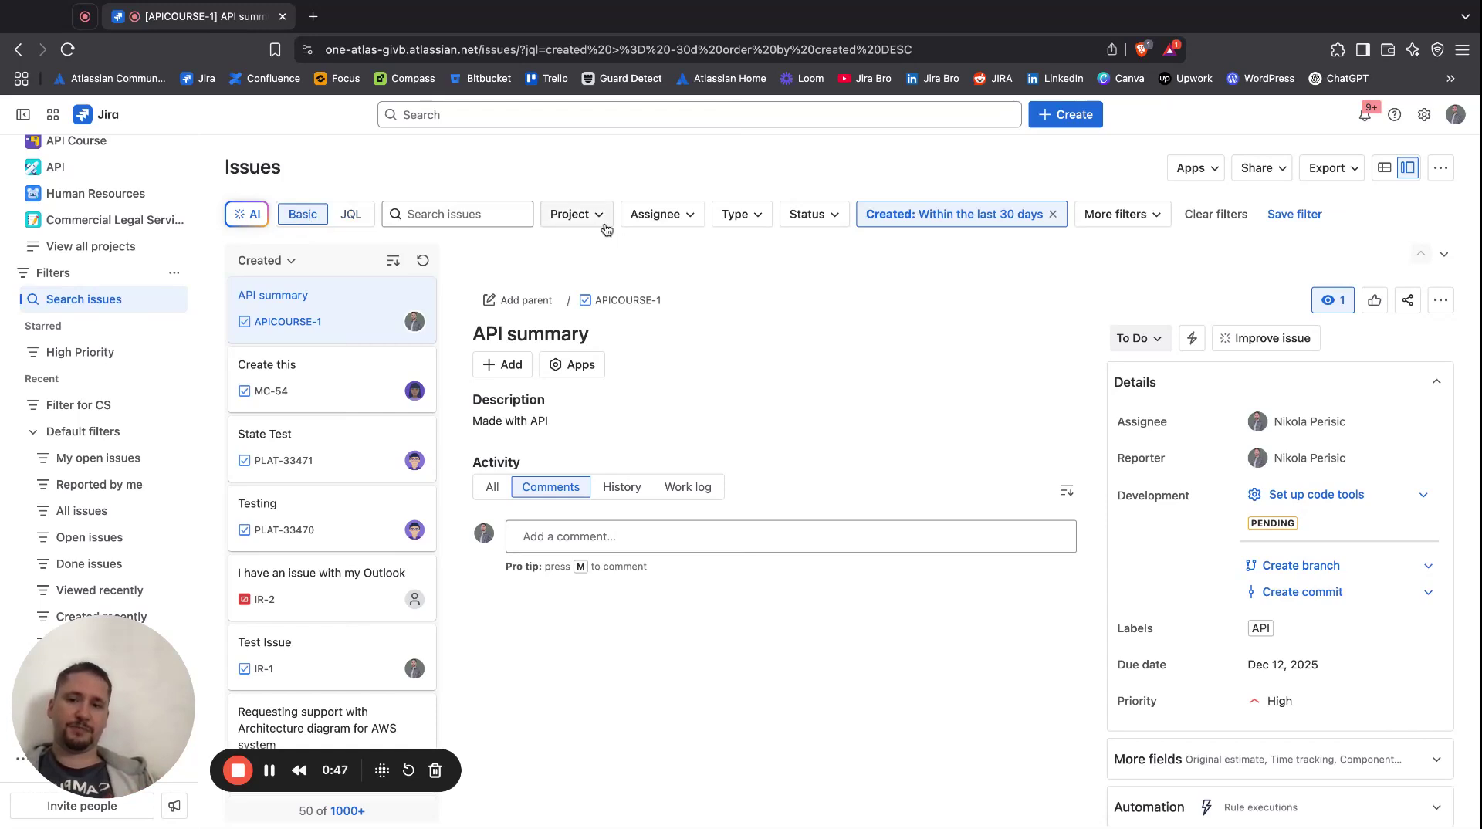
{"action": "left_click", "coordinate": [573, 214]}
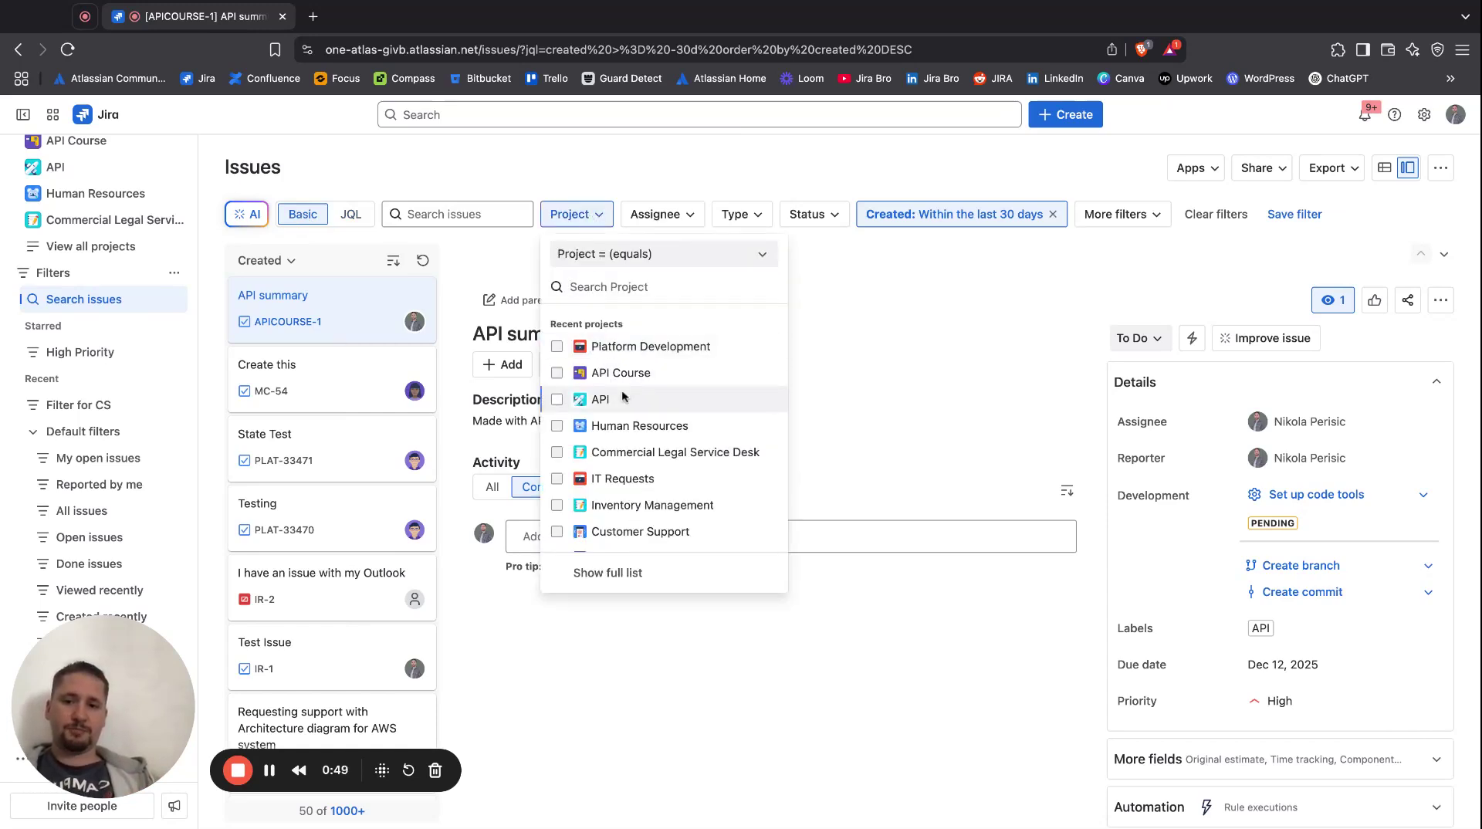
{"action": "scroll", "coordinate": [602, 409], "scroll_direction": "down", "scroll_amount": 2}
{"action": "left_click", "coordinate": [596, 526]}
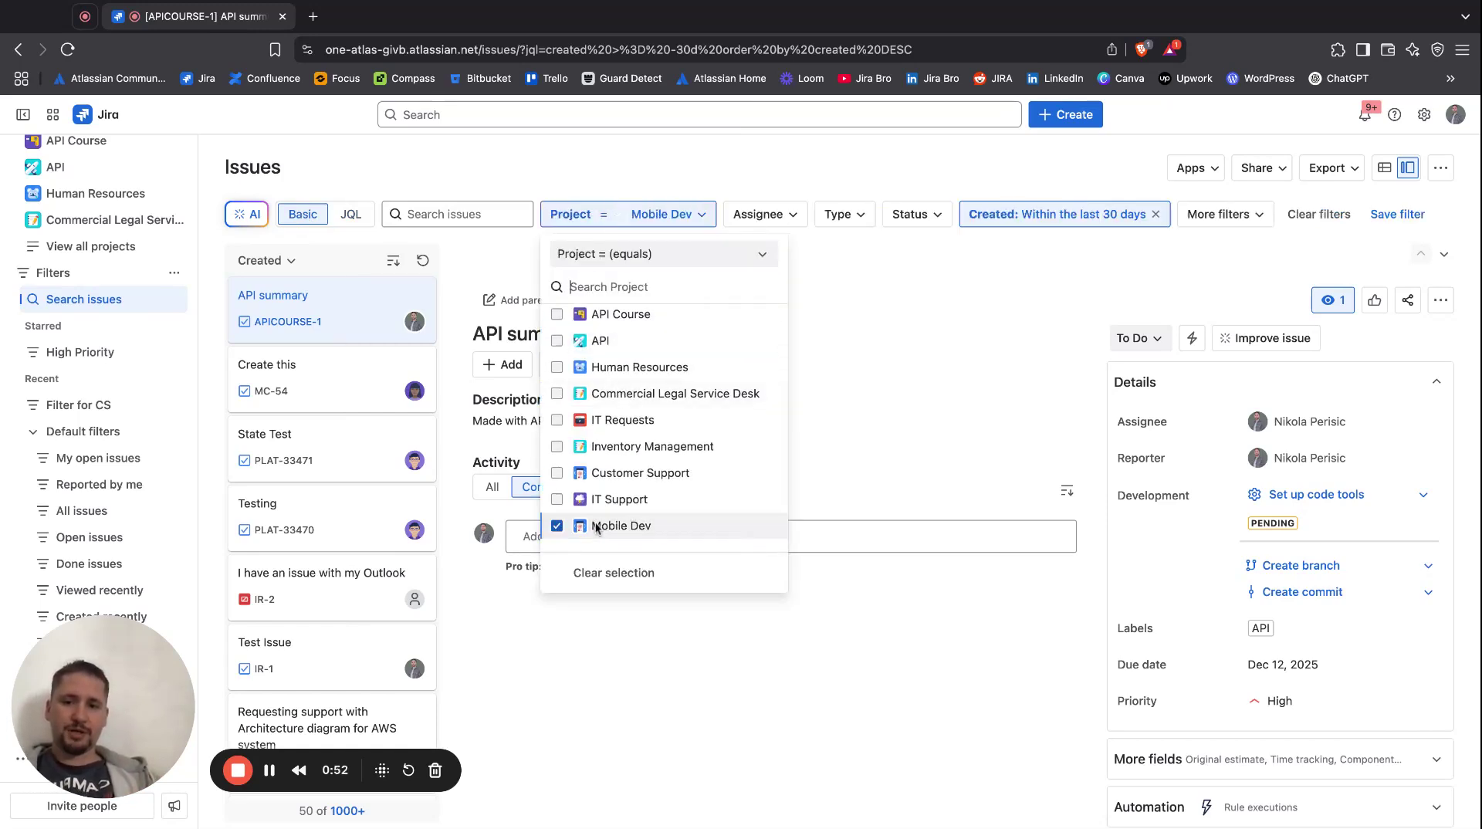
{"action": "left_click", "coordinate": [752, 156]}
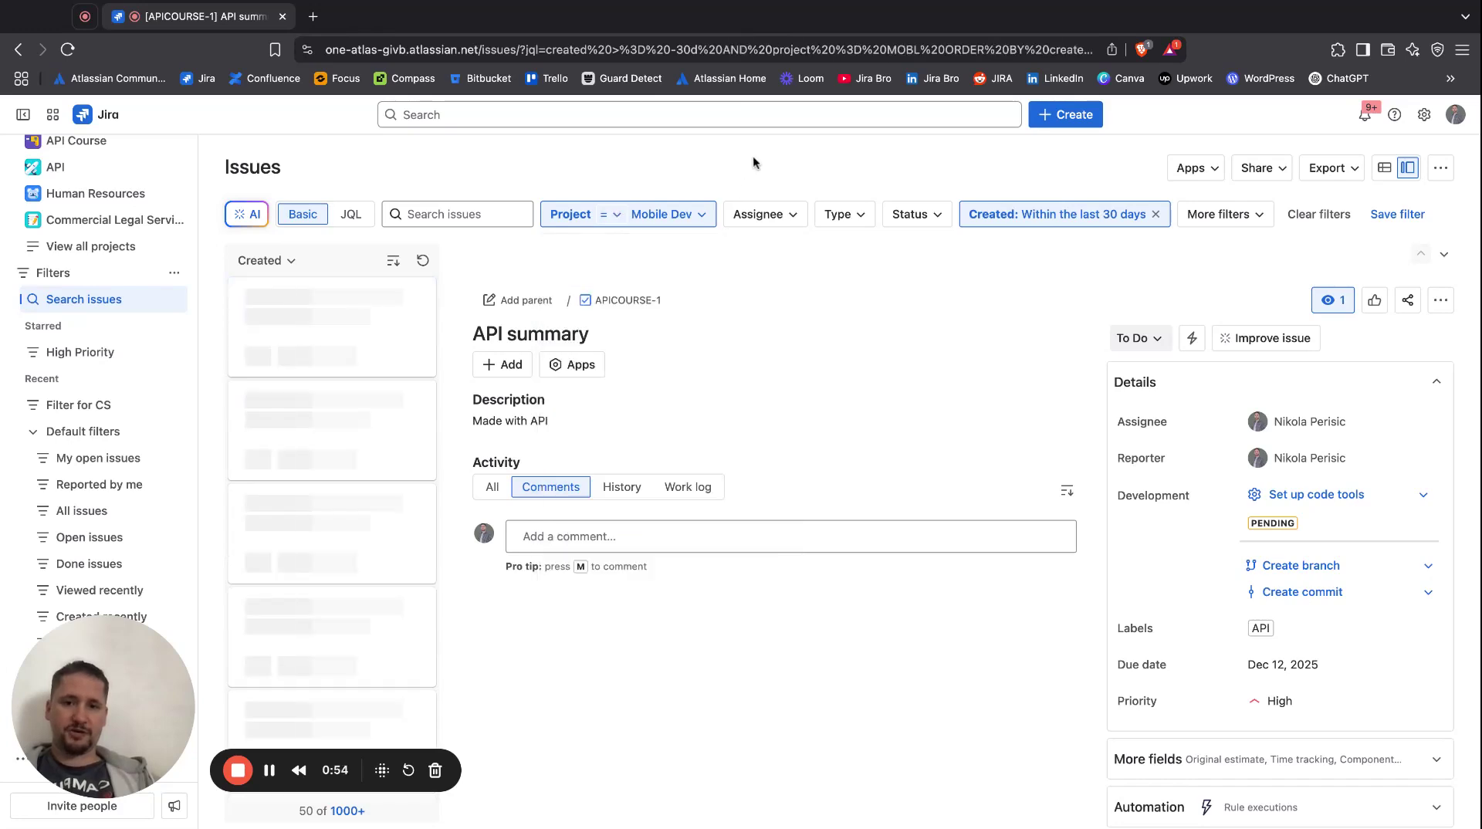
- Filter by one assignee, remove the created-in-last-30-days condition, and refresh the results
{"action": "left_click", "coordinate": [780, 217]}
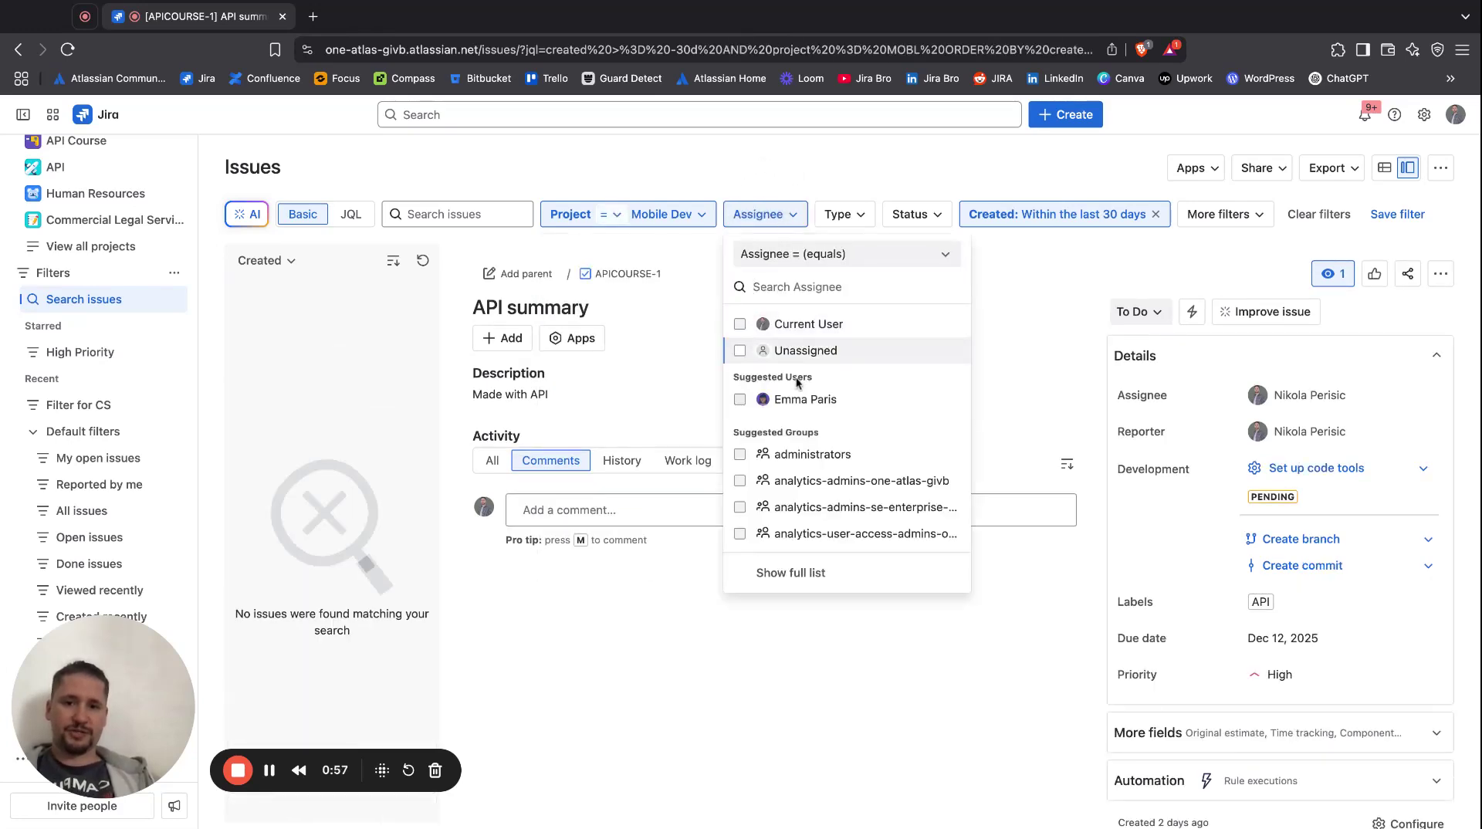
{"action": "left_click", "coordinate": [794, 398]}
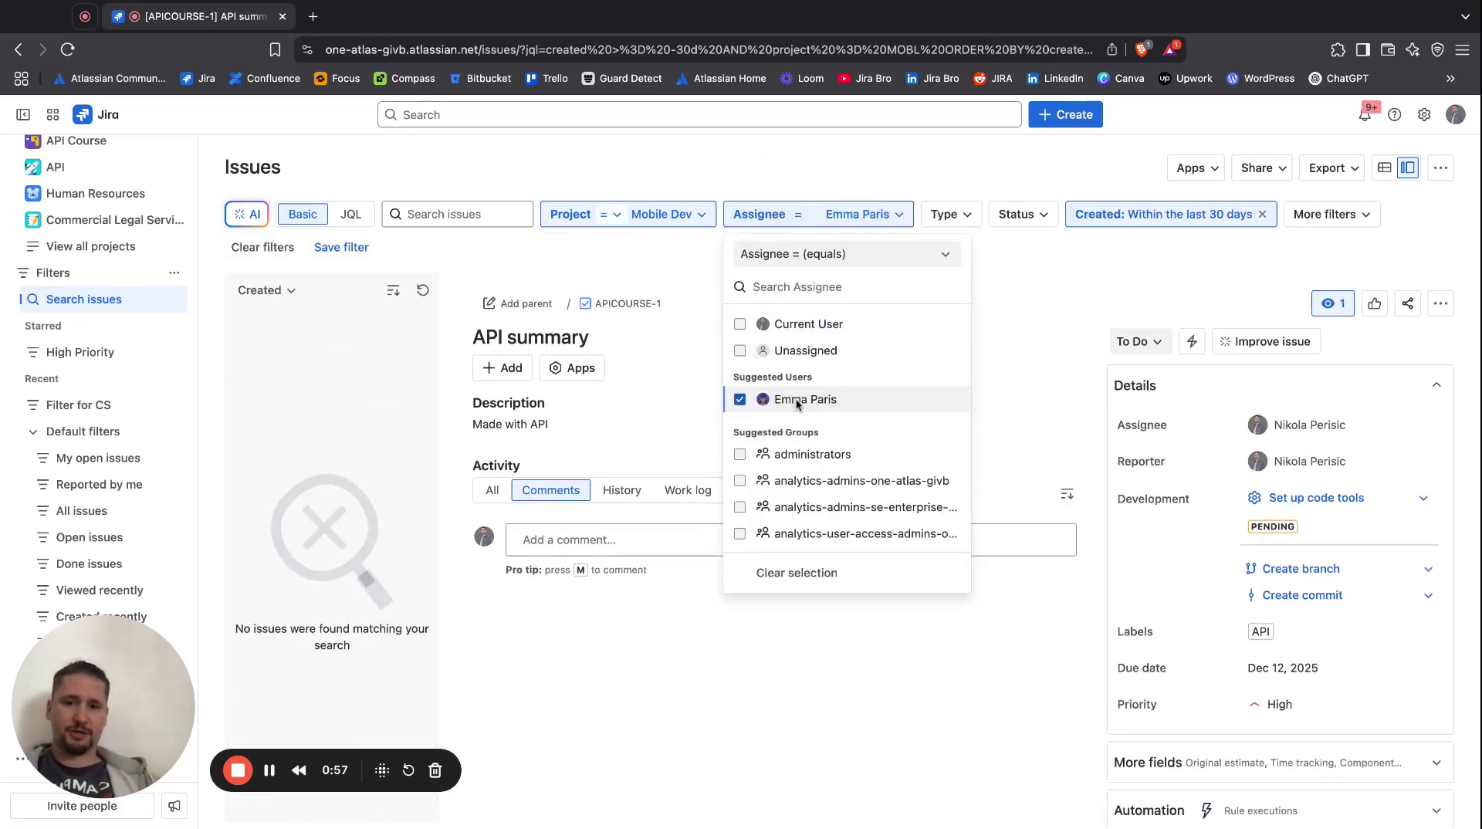
{"action": "left_click", "coordinate": [780, 128]}
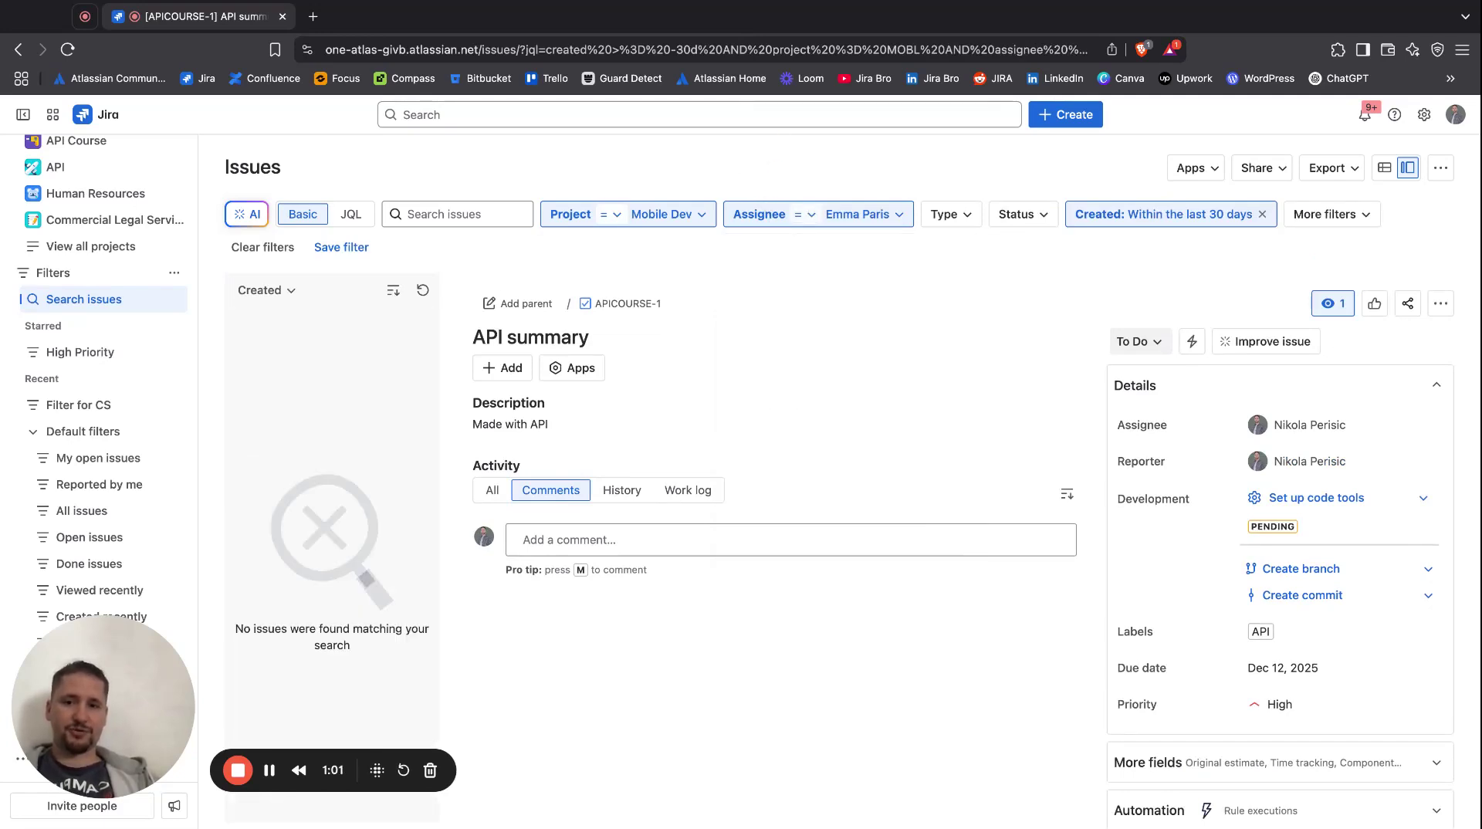
{"action": "left_click", "coordinate": [1261, 215]}
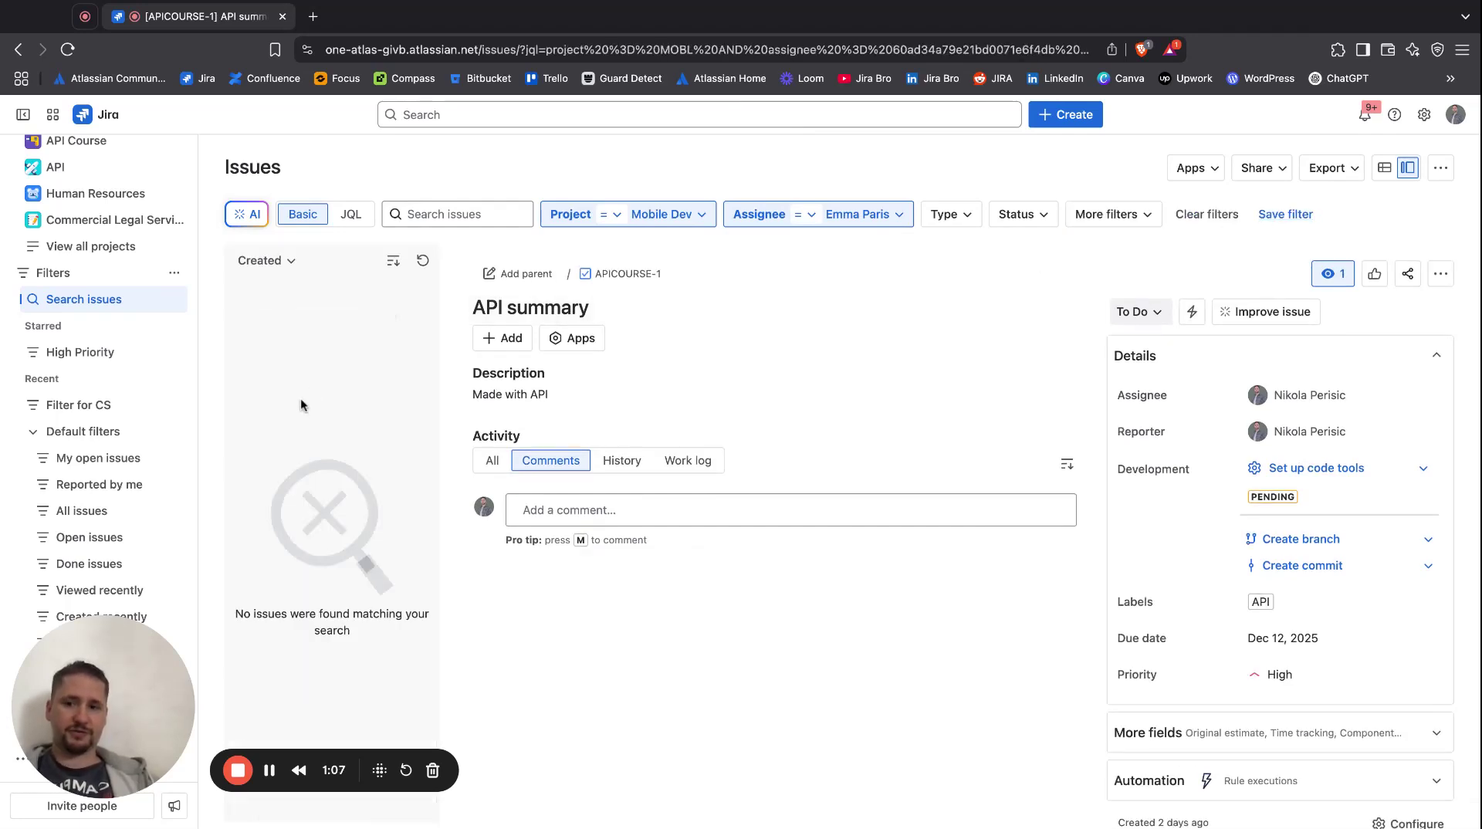
{"action": "left_click", "coordinate": [772, 214]}
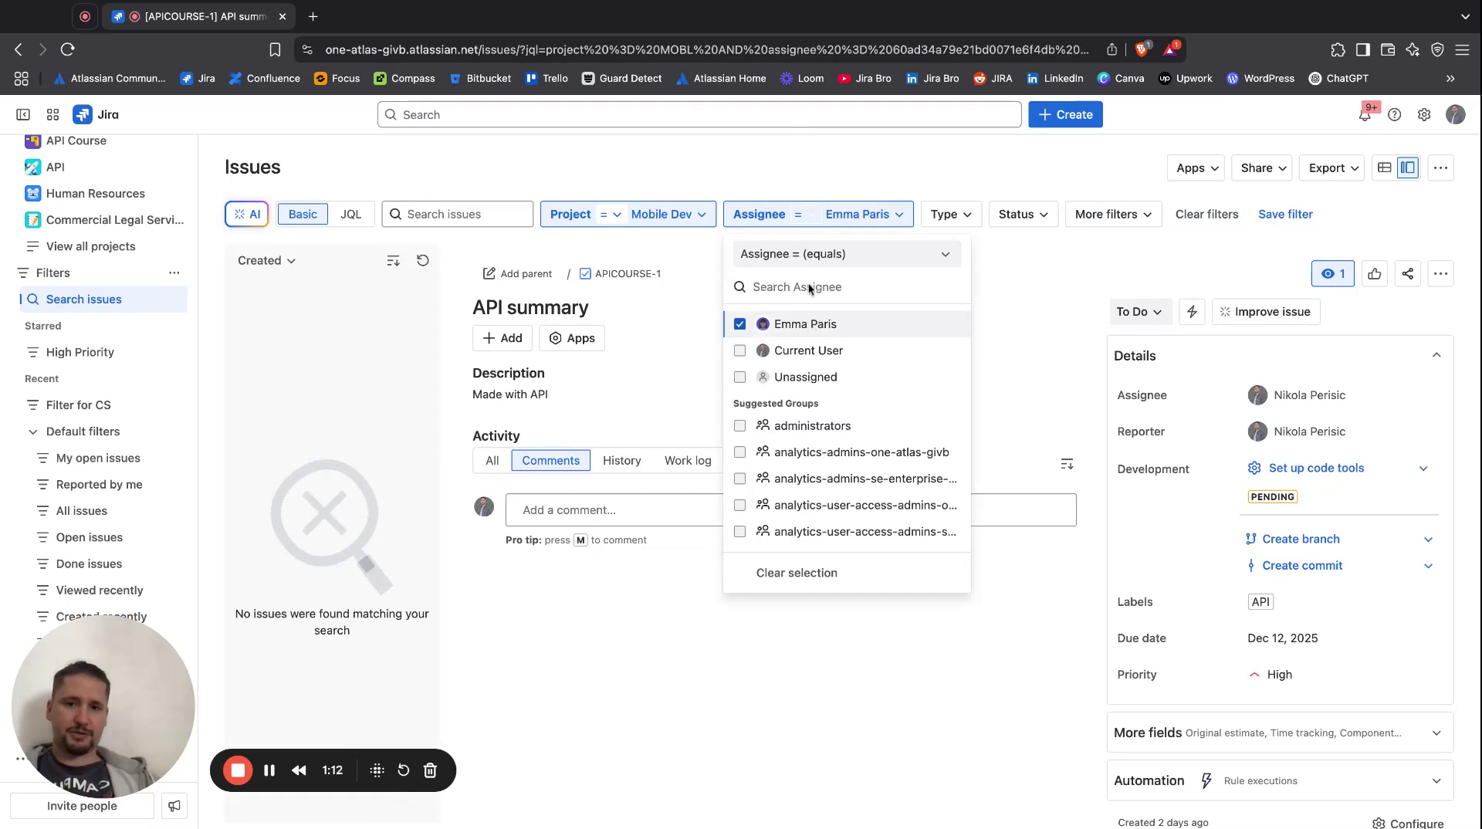
{"action": "left_click", "coordinate": [863, 163]}
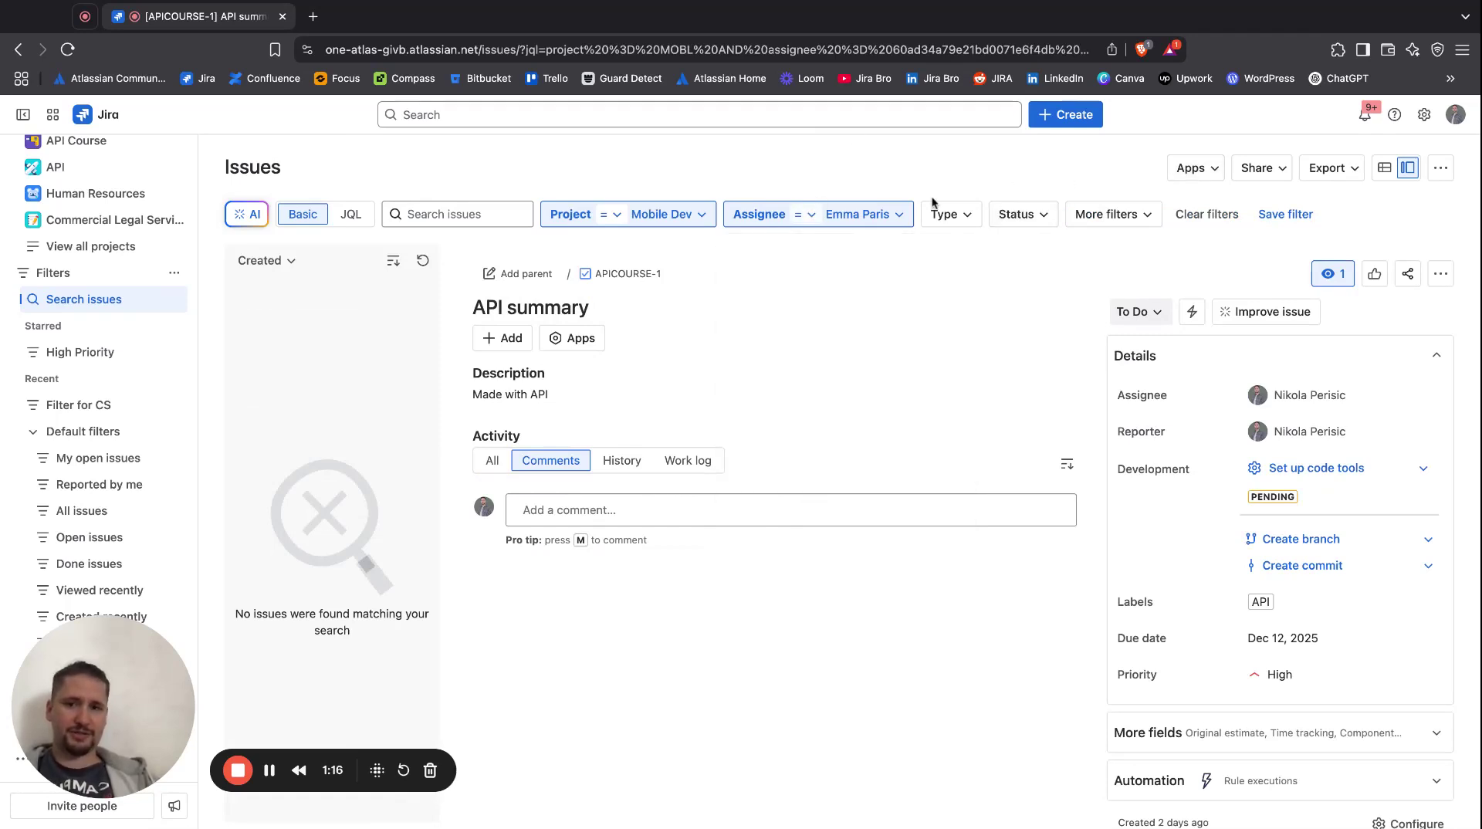
{"action": "left_click", "coordinate": [417, 266]}
{"action": "left_click", "coordinate": [294, 261]}
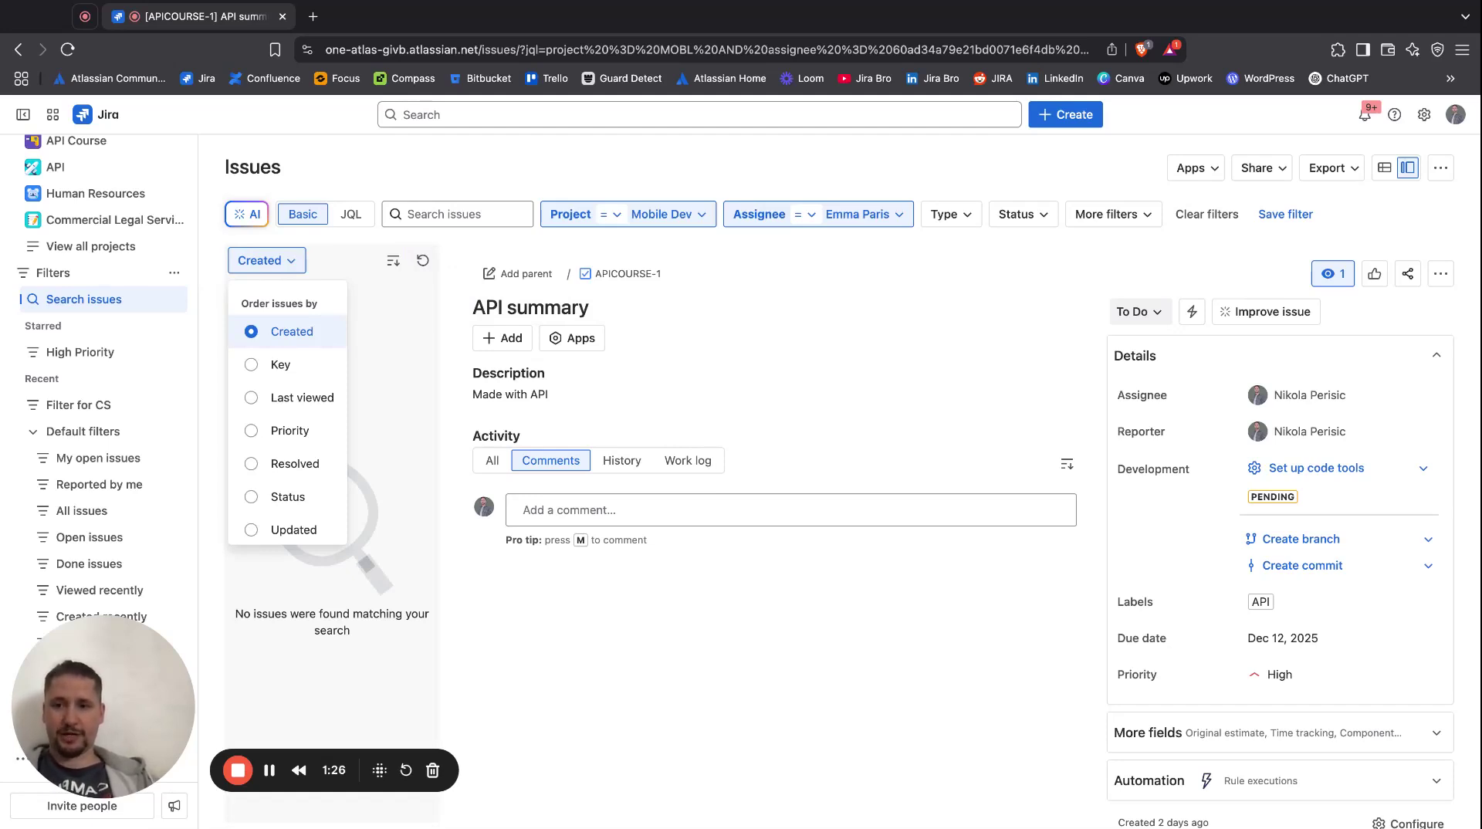
- Add Customer Support to the project filter alongside Mobile Dev
{"action": "key", "text": "Escape"}
{"action": "left_click", "coordinate": [691, 215]}
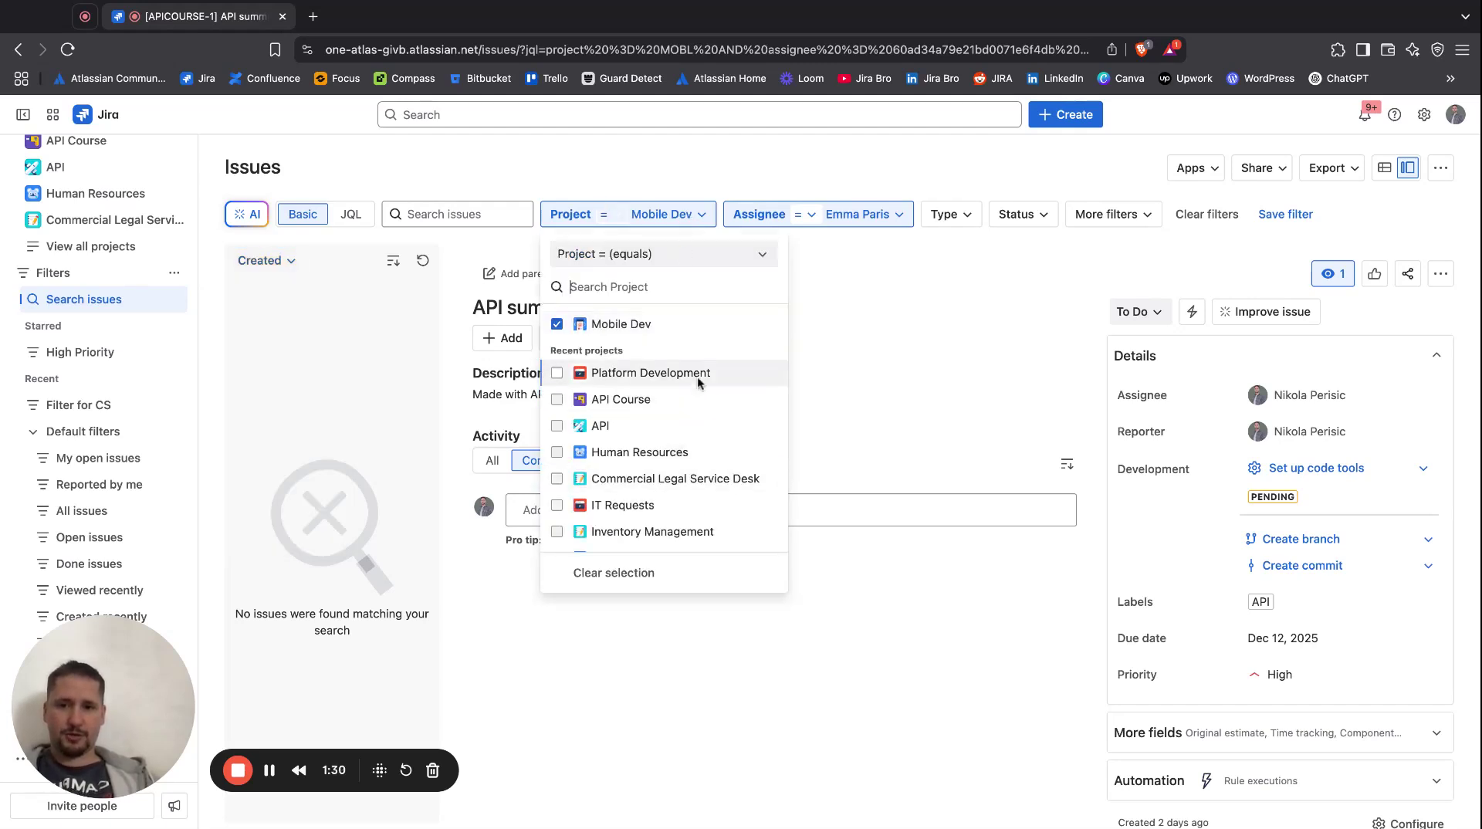
{"action": "scroll", "coordinate": [697, 376], "scroll_direction": "down", "scroll_amount": 2}
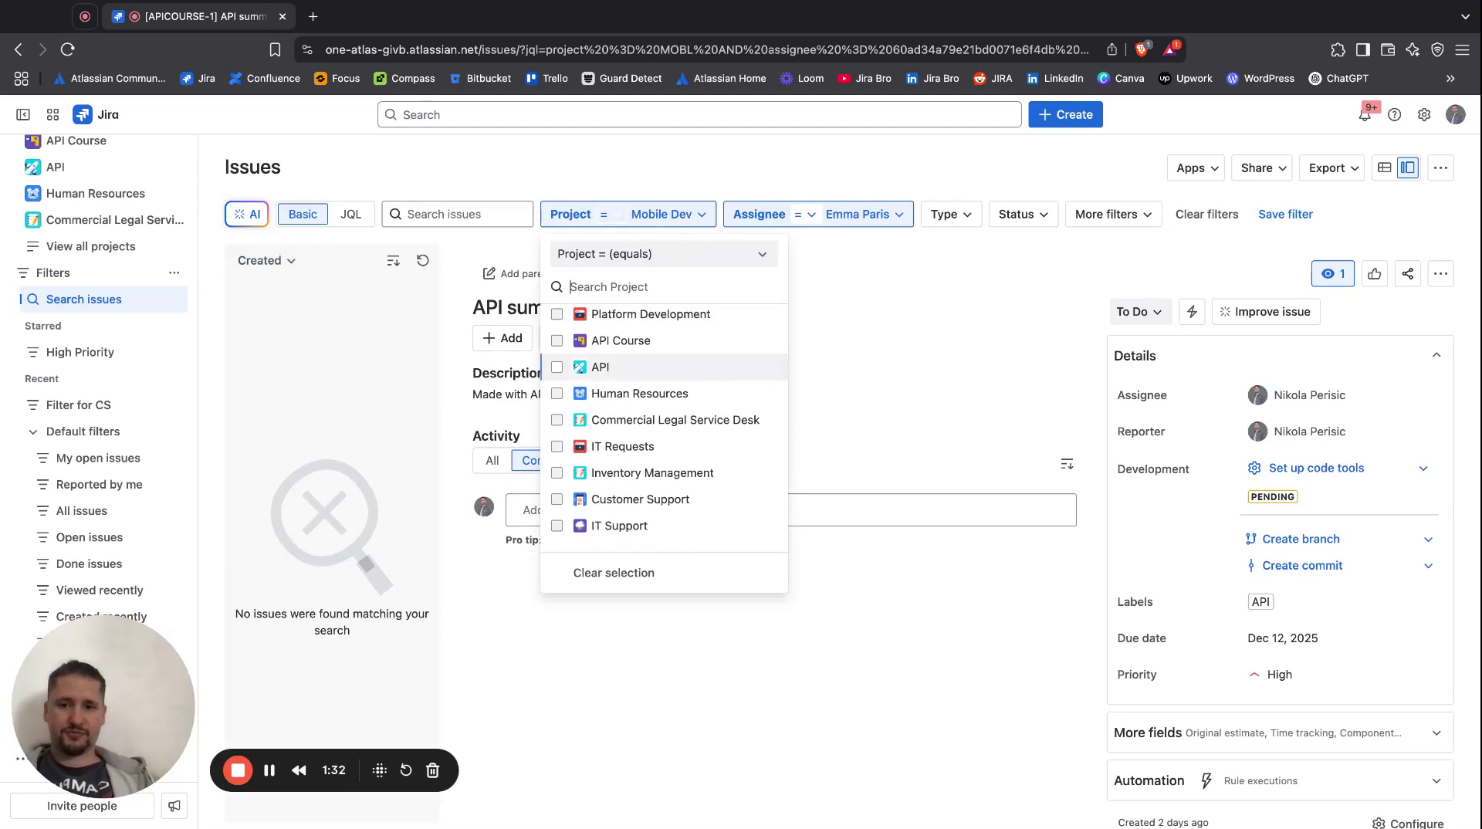
{"action": "left_click", "coordinate": [611, 500]}
{"action": "left_click", "coordinate": [956, 261]}
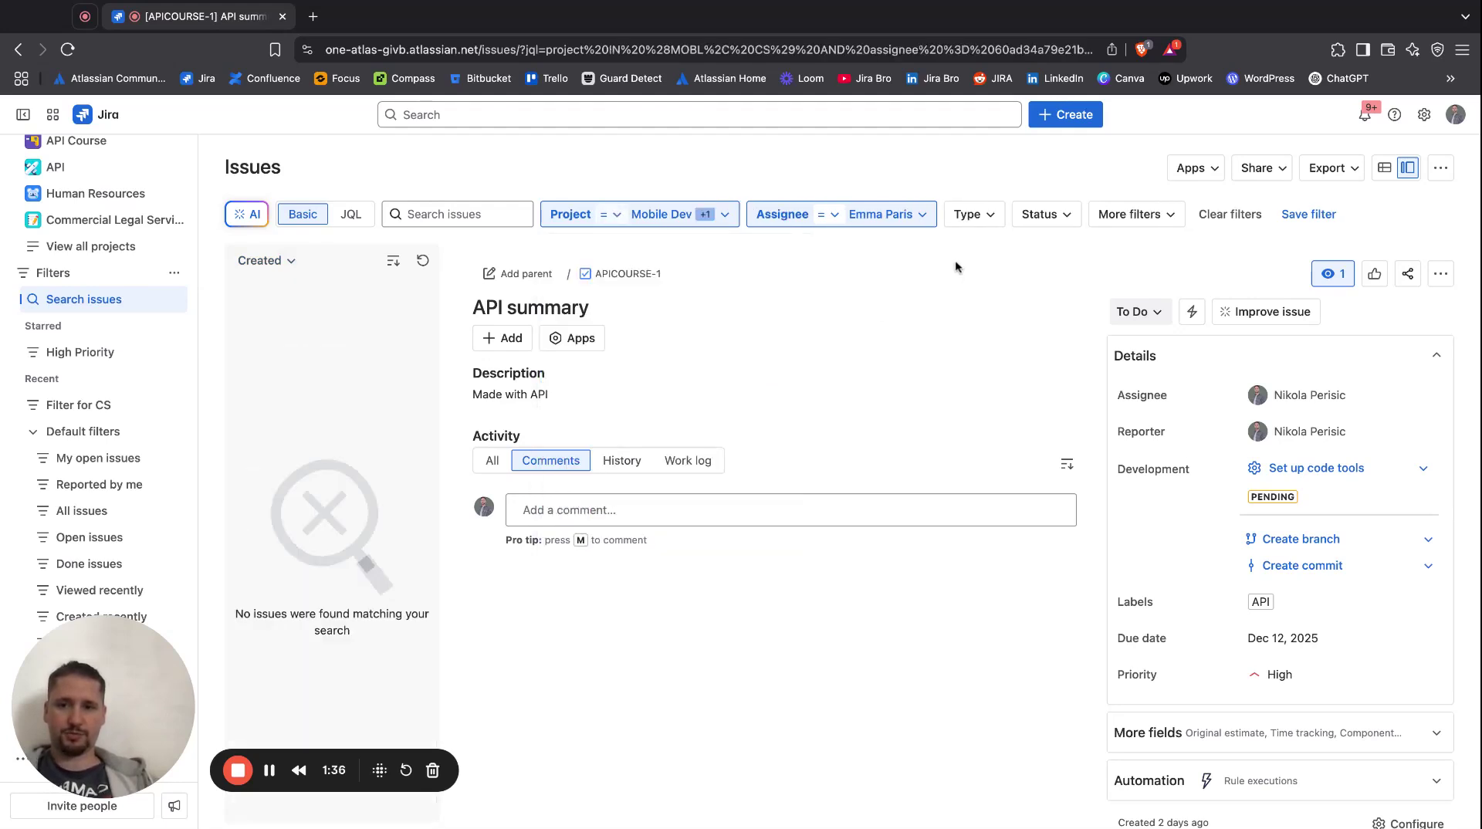
- Leave issue types unchanged and limit the status filter to Done
{"action": "left_click", "coordinate": [991, 218]}
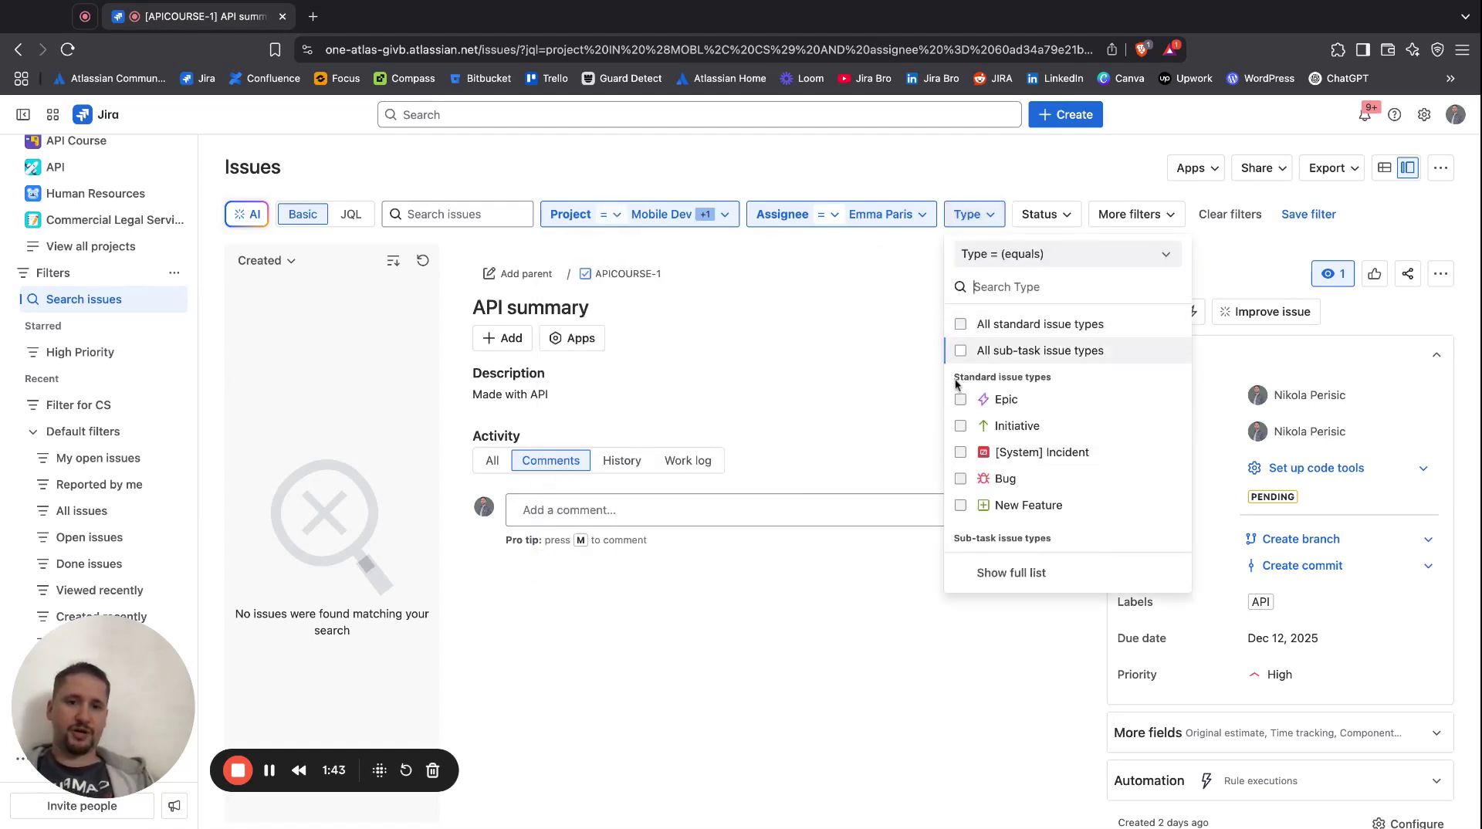
{"action": "scroll", "coordinate": [961, 483], "scroll_direction": "down", "scroll_amount": 1}
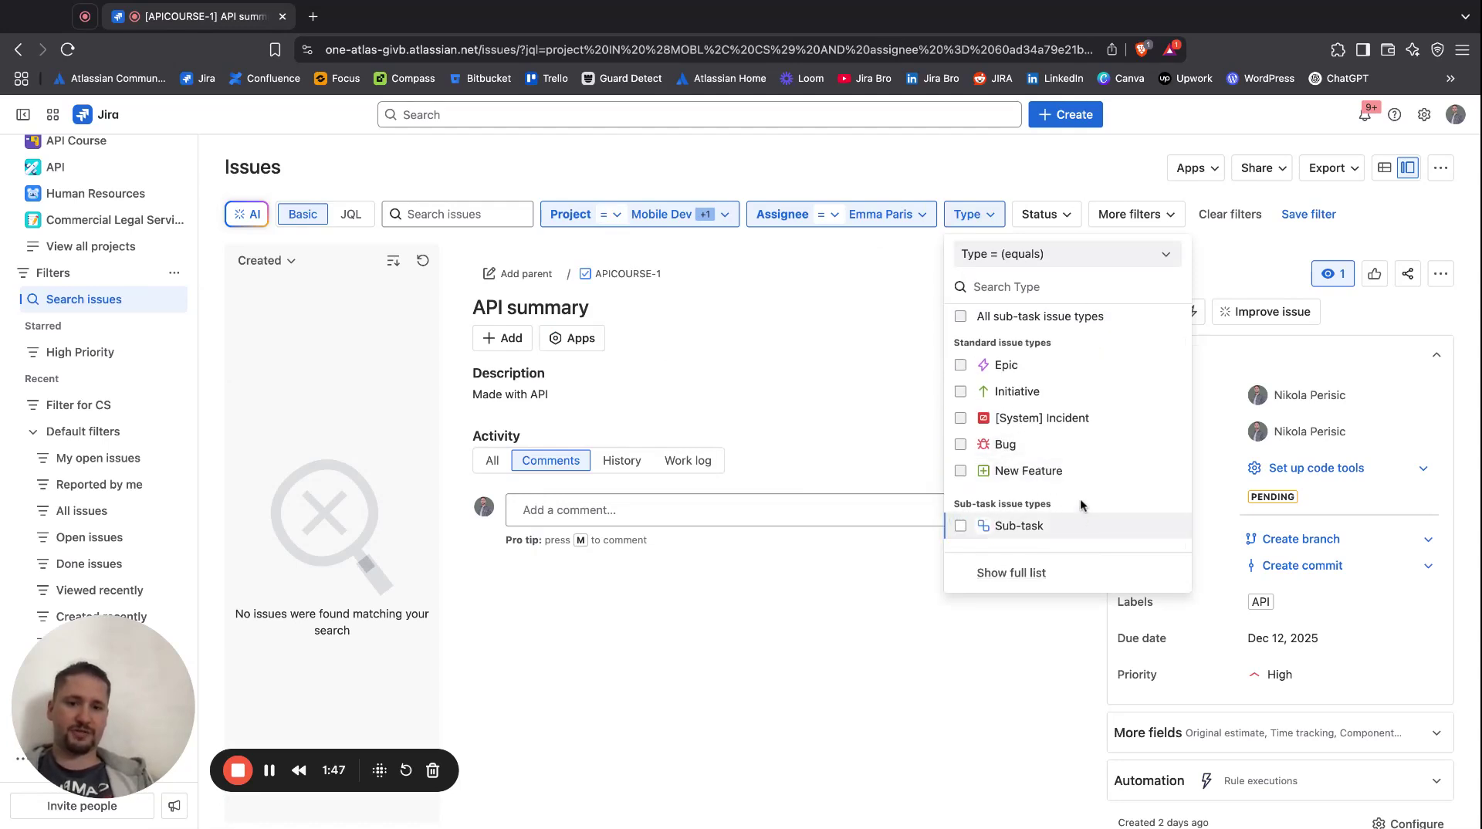
{"action": "scroll", "coordinate": [1081, 503], "scroll_direction": "up", "scroll_amount": 1}
{"action": "left_click", "coordinate": [979, 192]}
{"action": "left_click", "coordinate": [1040, 211]}
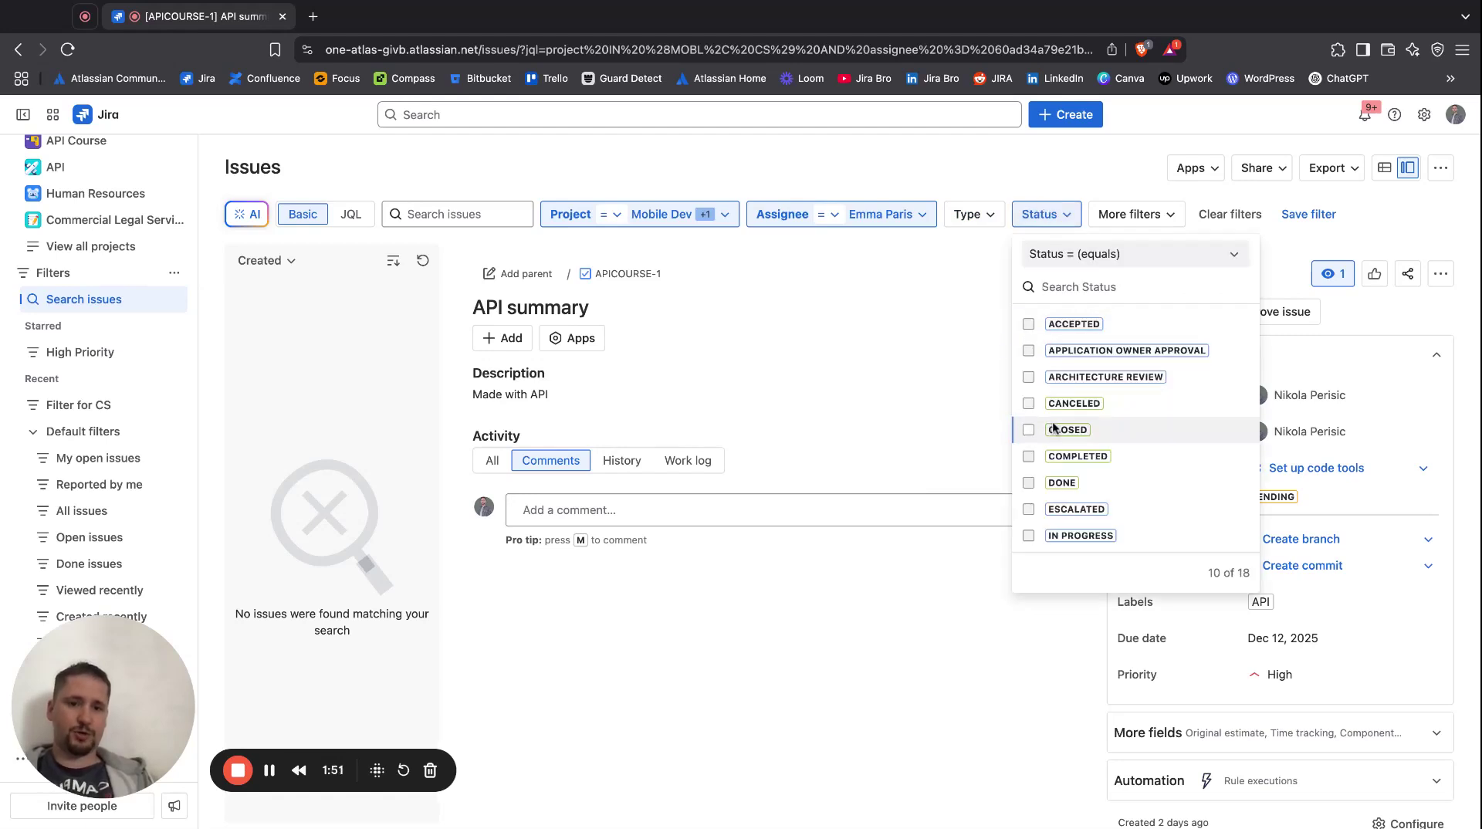
{"action": "left_click", "coordinate": [1032, 482]}
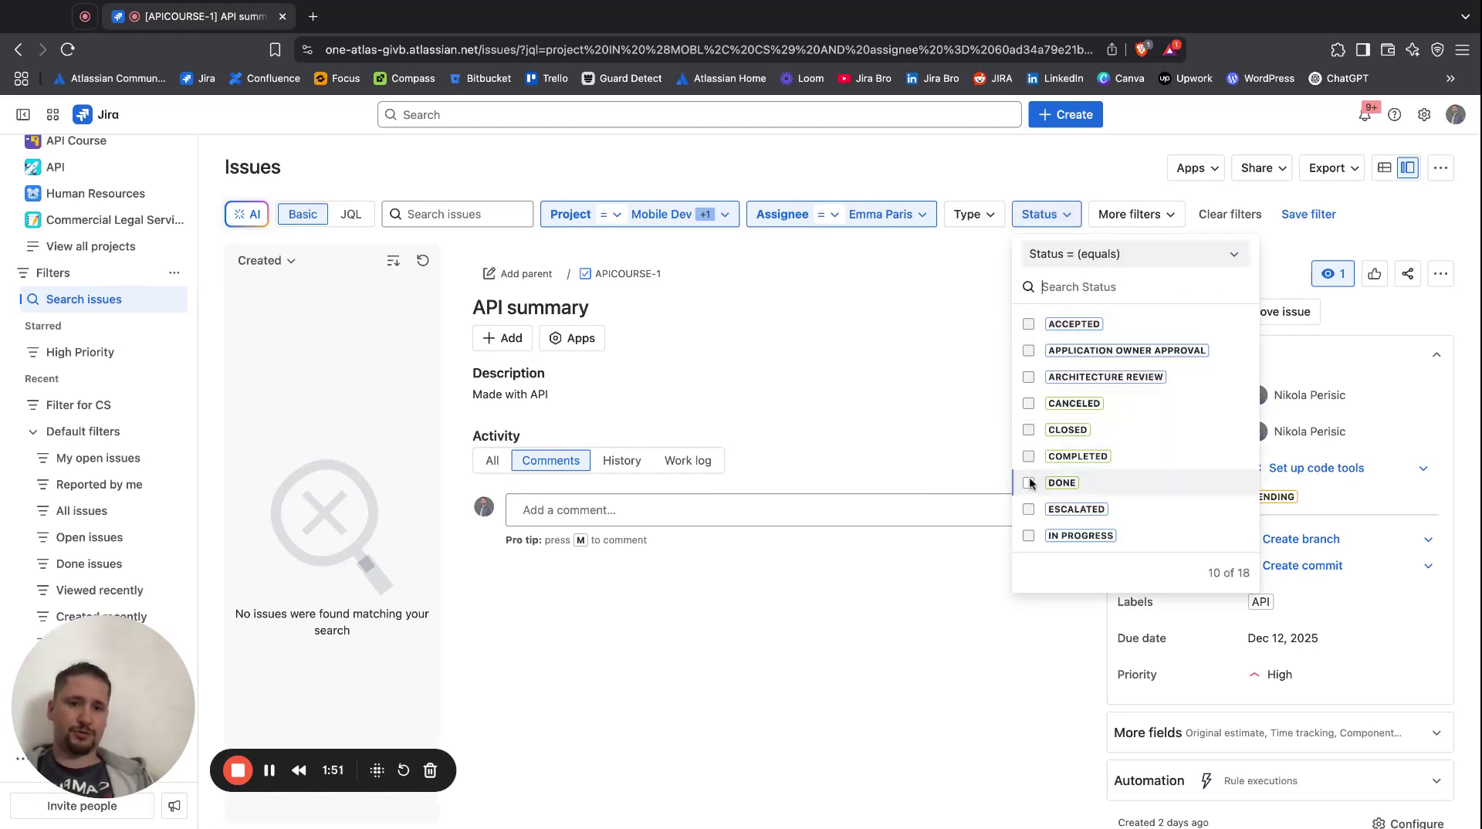
{"action": "left_click", "coordinate": [893, 163]}
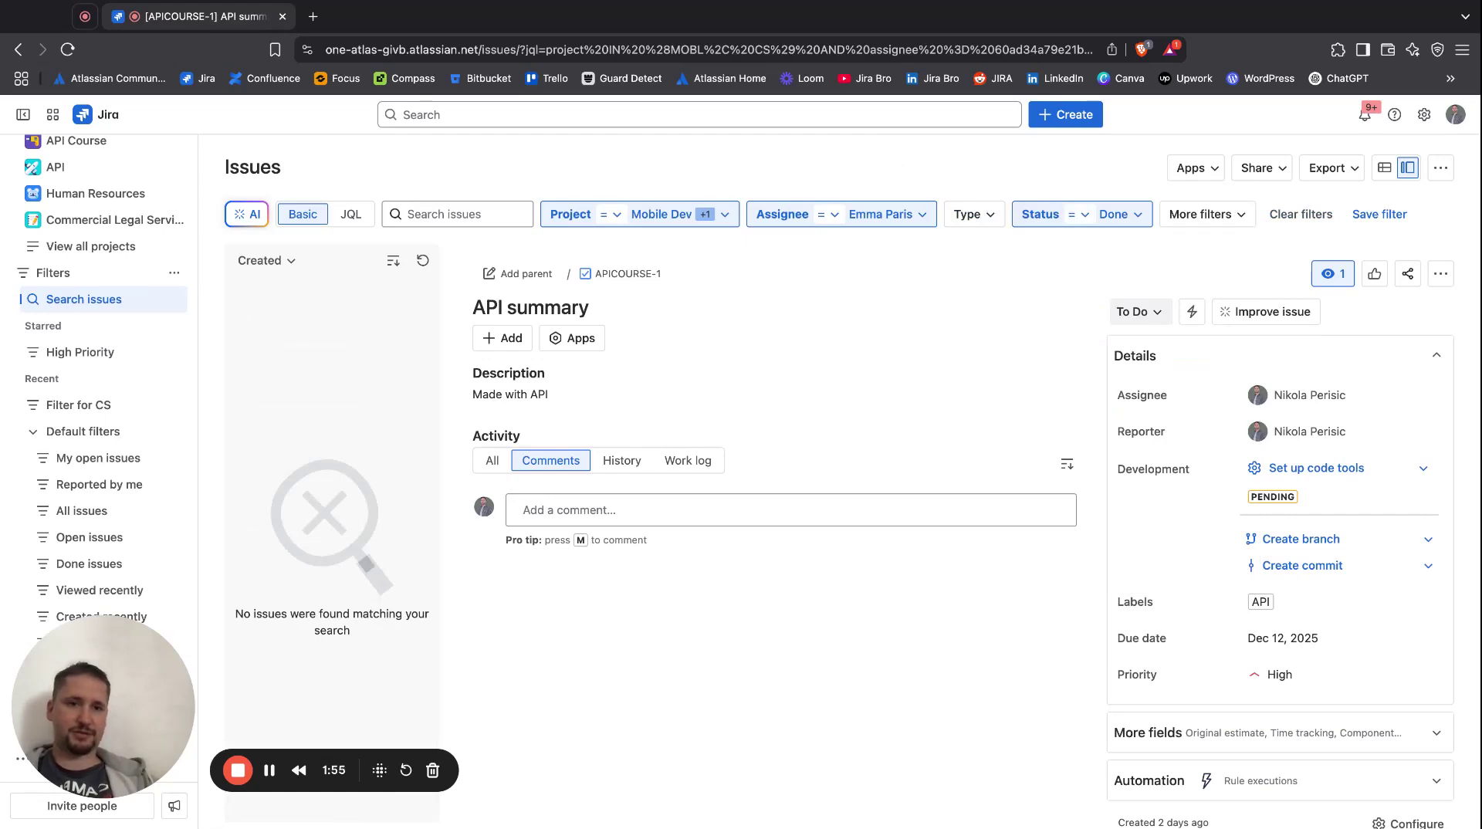
- Start saving the search as a filter named 'Done statuses'
{"action": "left_click", "coordinate": [1397, 223]}
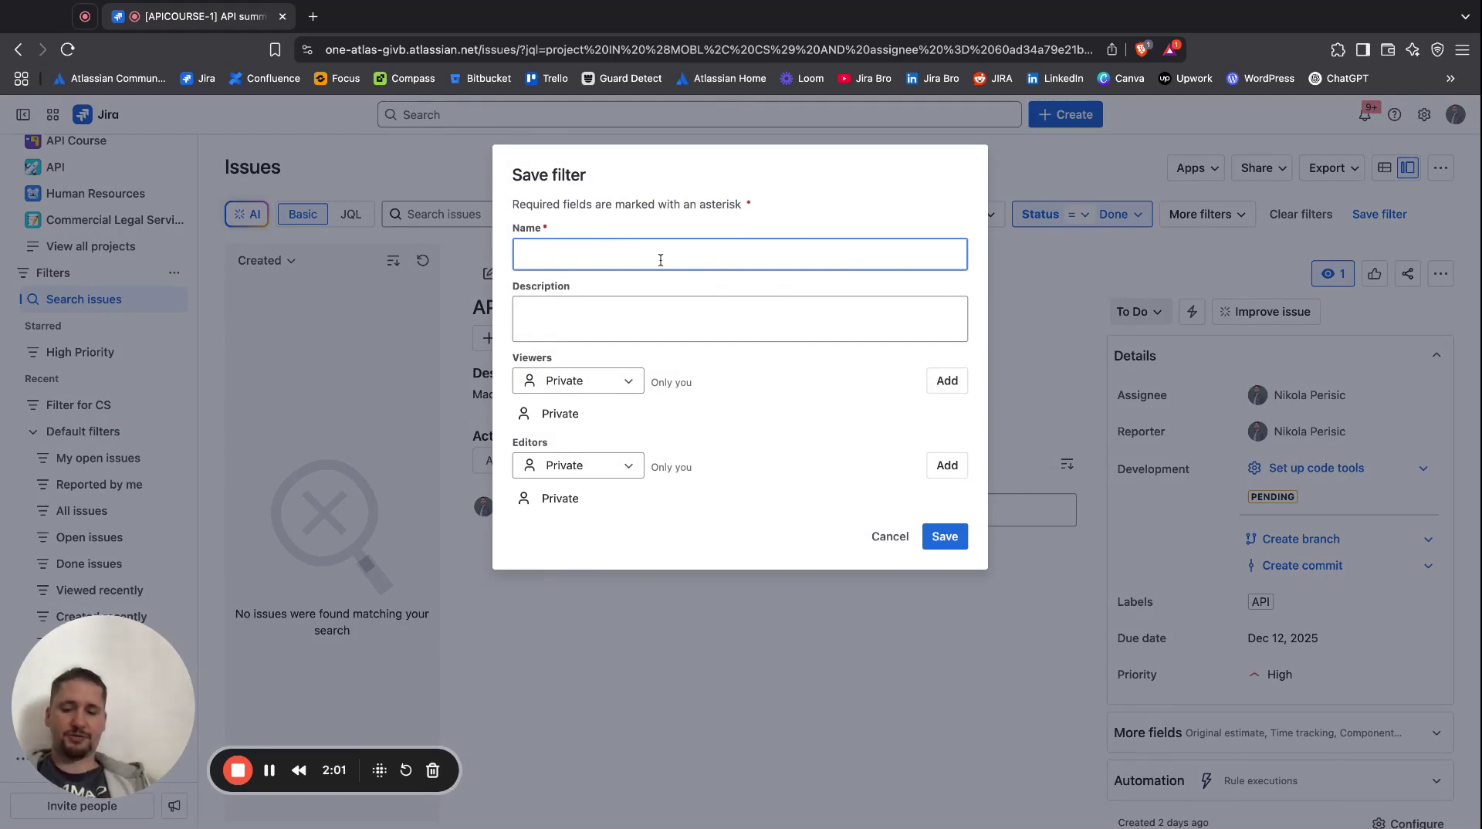
{"action": "type", "text": "Done st"}
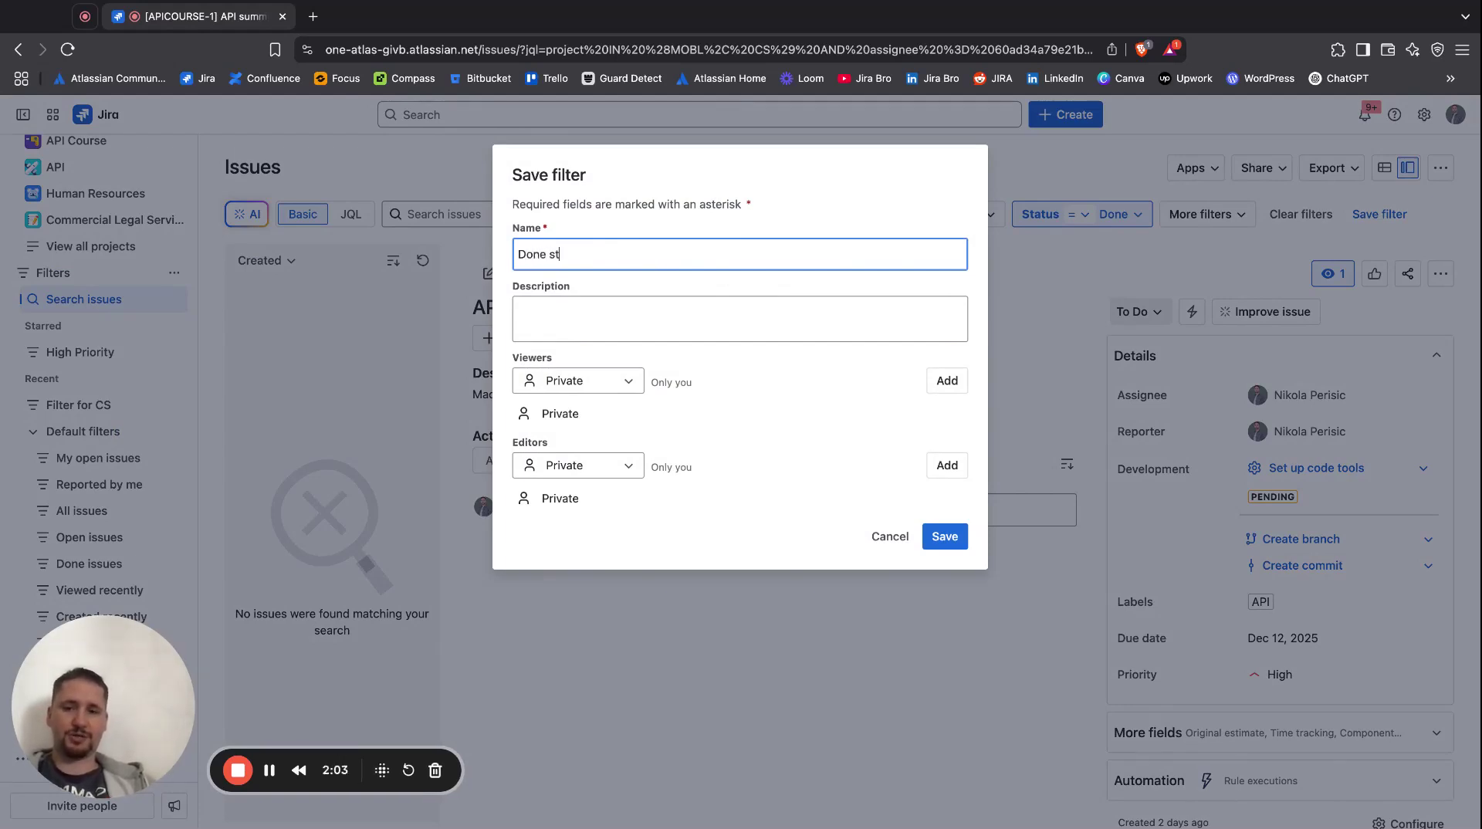
{"action": "type", "text": "atuses"}
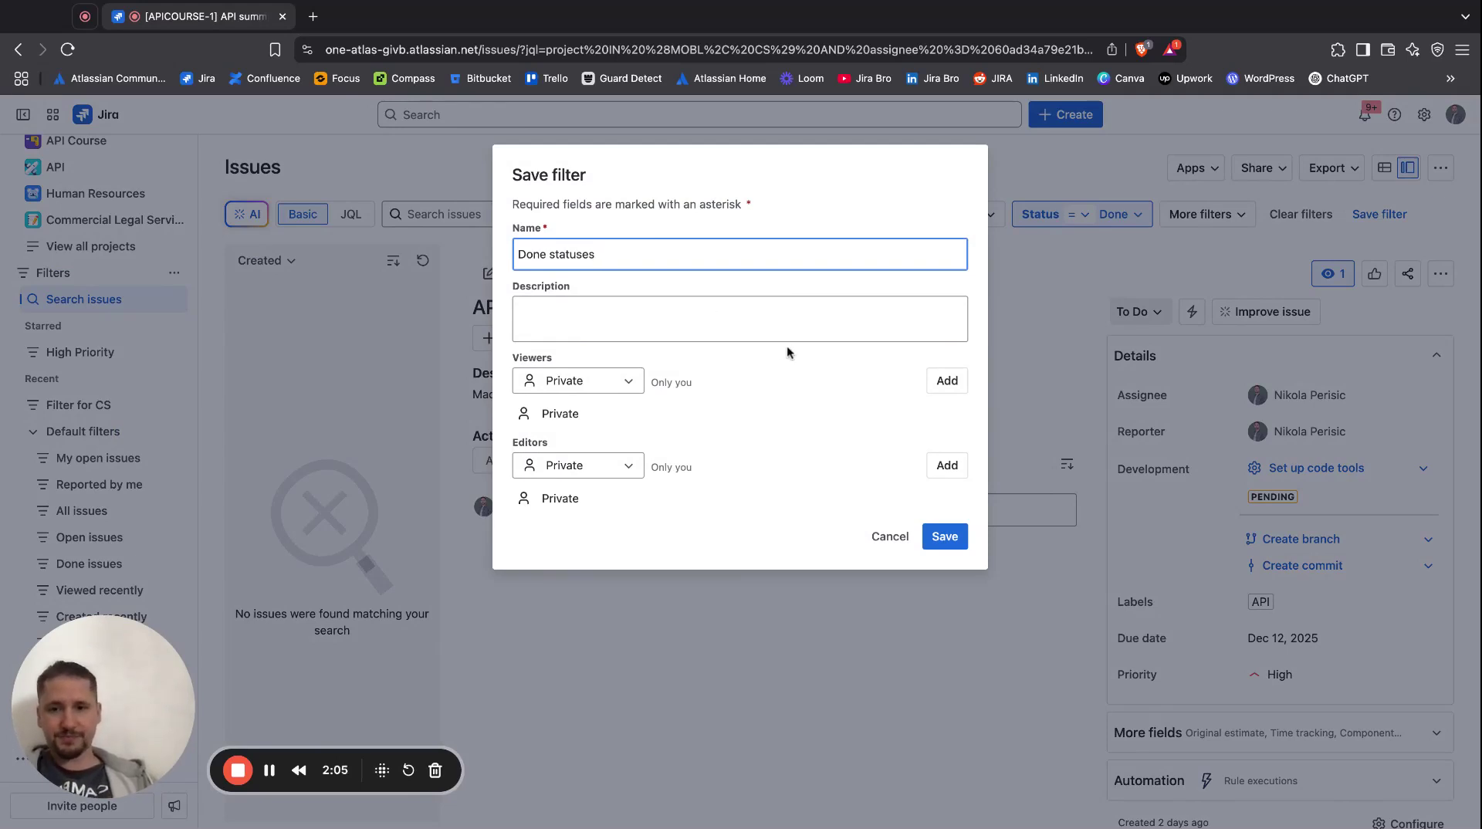
{"action": "double_click", "coordinate": [513, 359]}
{"action": "left_click", "coordinate": [571, 360]}
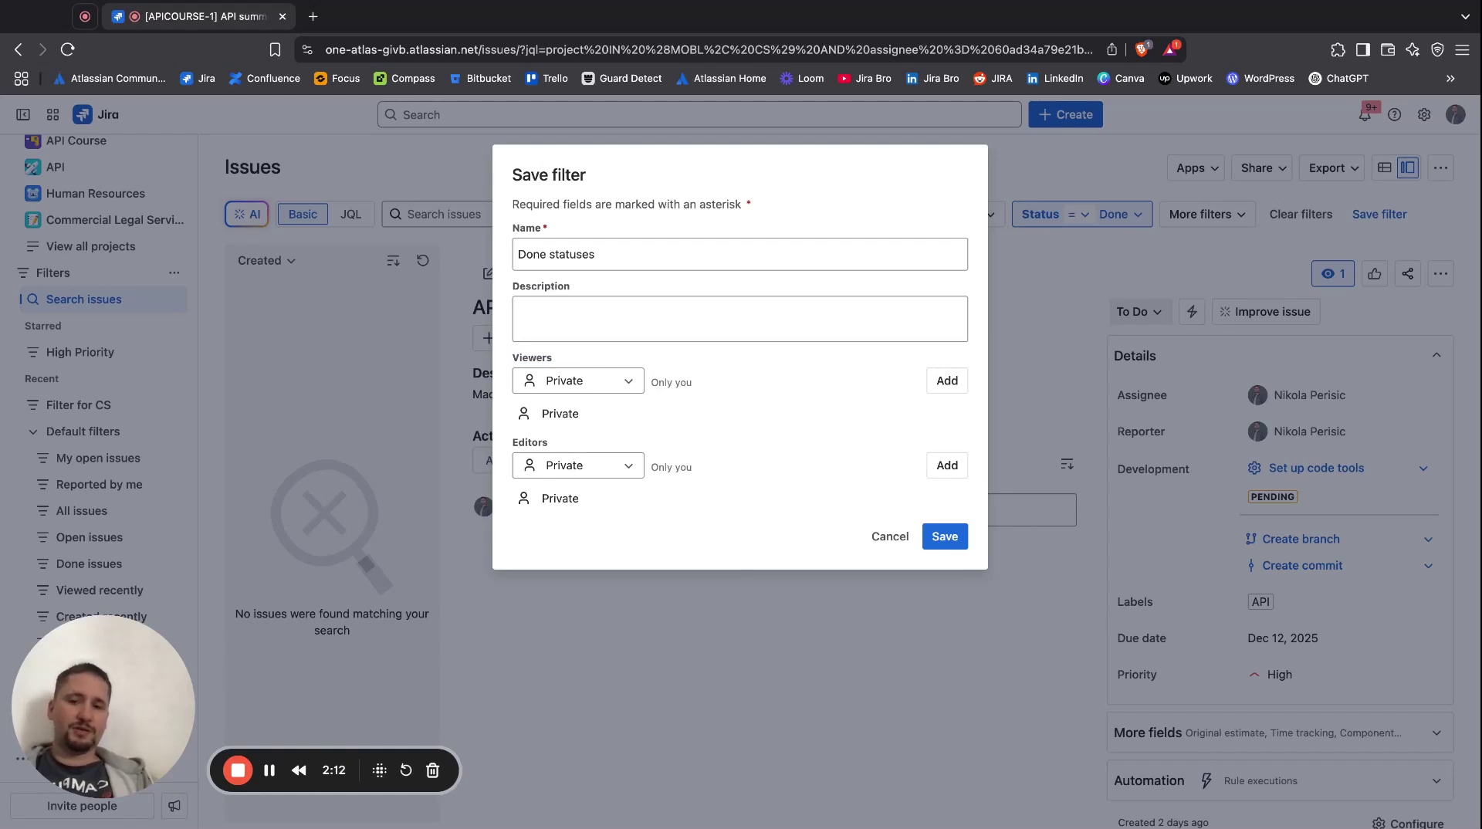
- Share viewing of the filter with the Customer Support project's Administrators role
{"action": "left_click", "coordinate": [577, 379]}
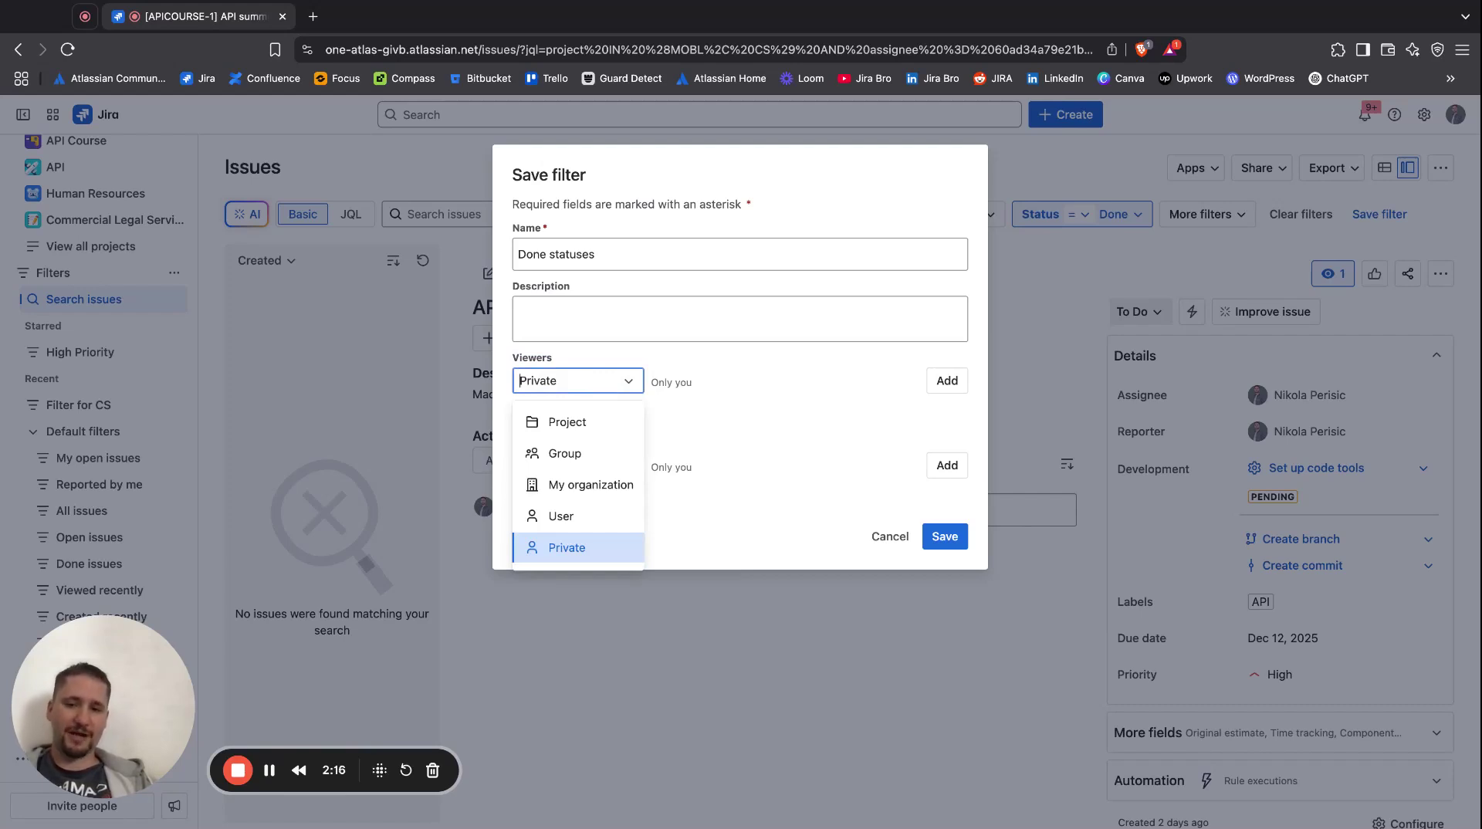
{"action": "left_click", "coordinate": [572, 423]}
{"action": "left_click", "coordinate": [752, 391]}
{"action": "left_click", "coordinate": [751, 500]}
{"action": "left_click", "coordinate": [849, 337]}
{"action": "left_click", "coordinate": [841, 381]}
{"action": "left_click", "coordinate": [841, 423]}
{"action": "left_click", "coordinate": [948, 381]}
- Give the administrators group edit rights and save the filter
{"action": "left_click", "coordinate": [621, 473]}
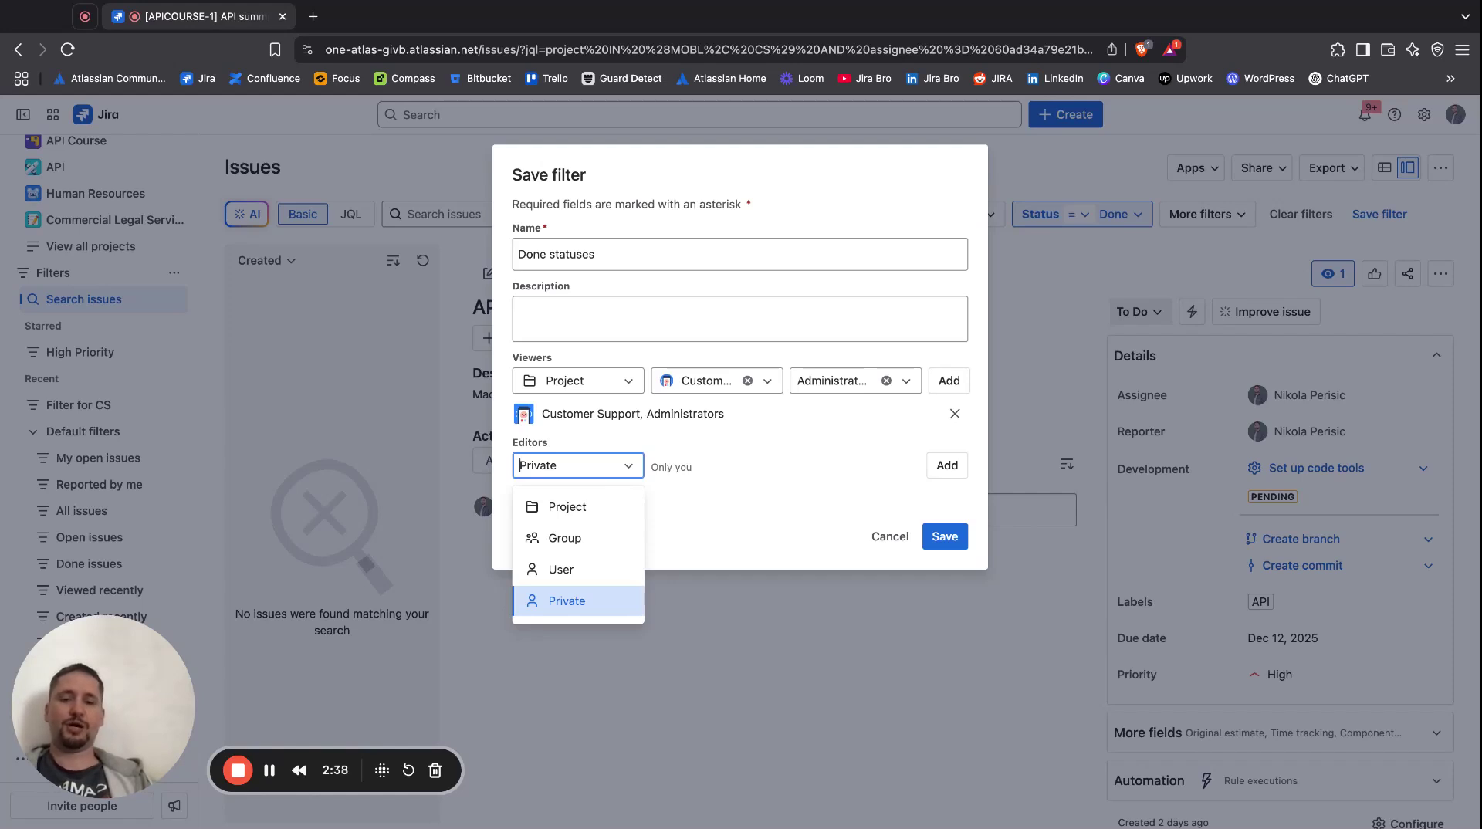
{"action": "left_click", "coordinate": [591, 538]}
{"action": "left_click", "coordinate": [729, 470]}
{"action": "left_click", "coordinate": [733, 508]}
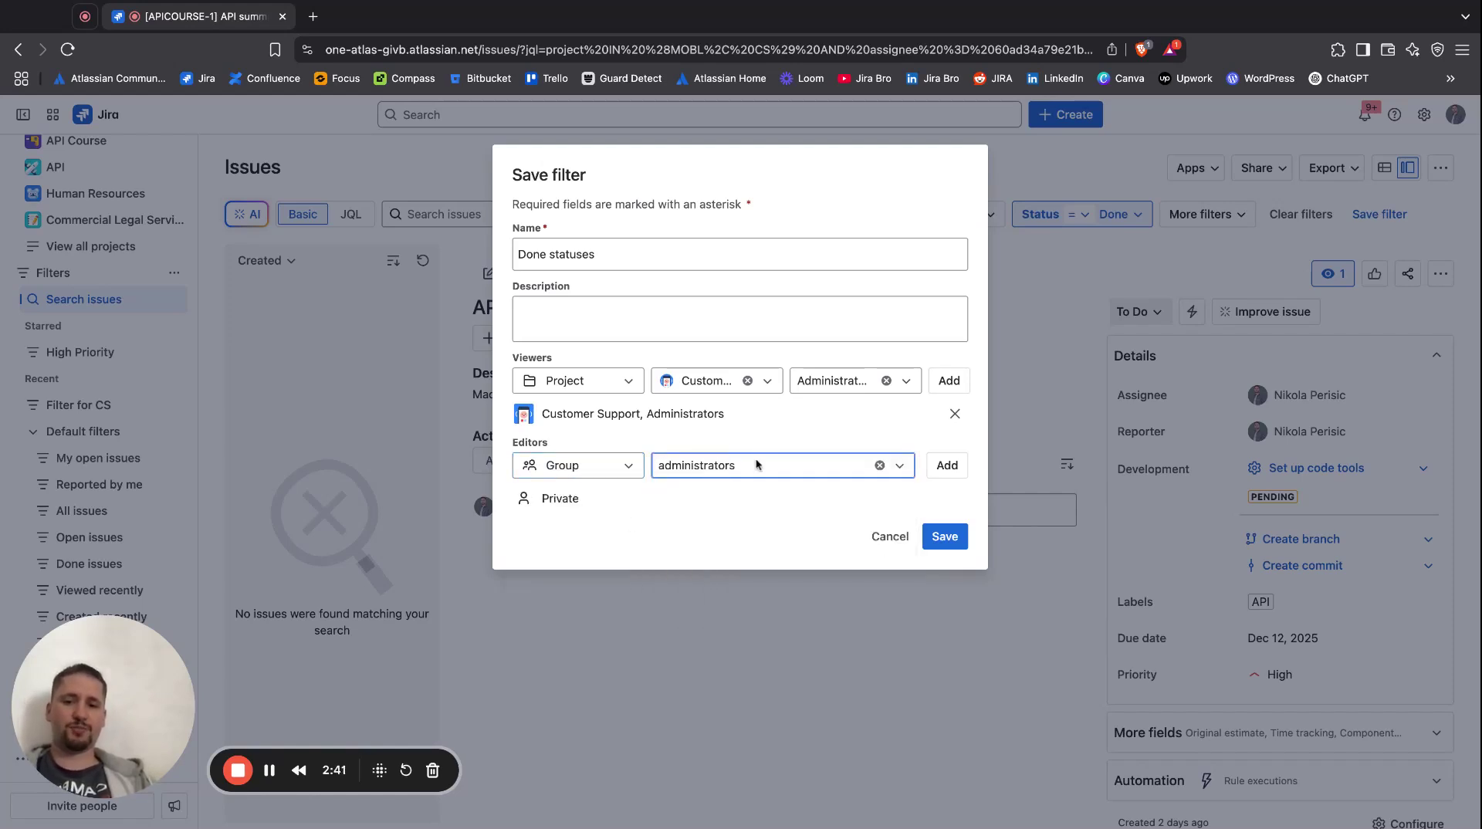
{"action": "left_click", "coordinate": [945, 467]}
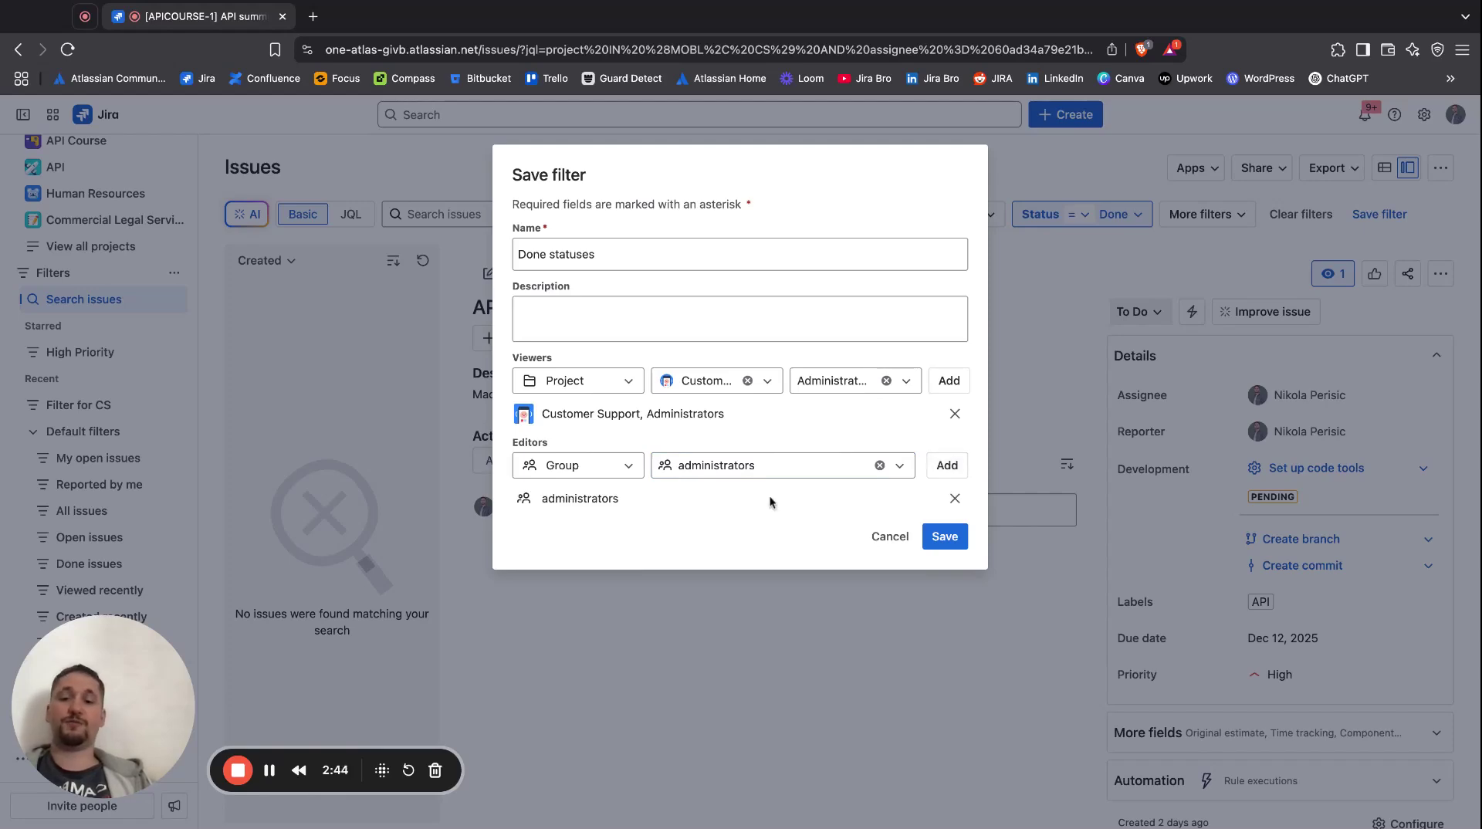
{"action": "left_click", "coordinate": [943, 537]}
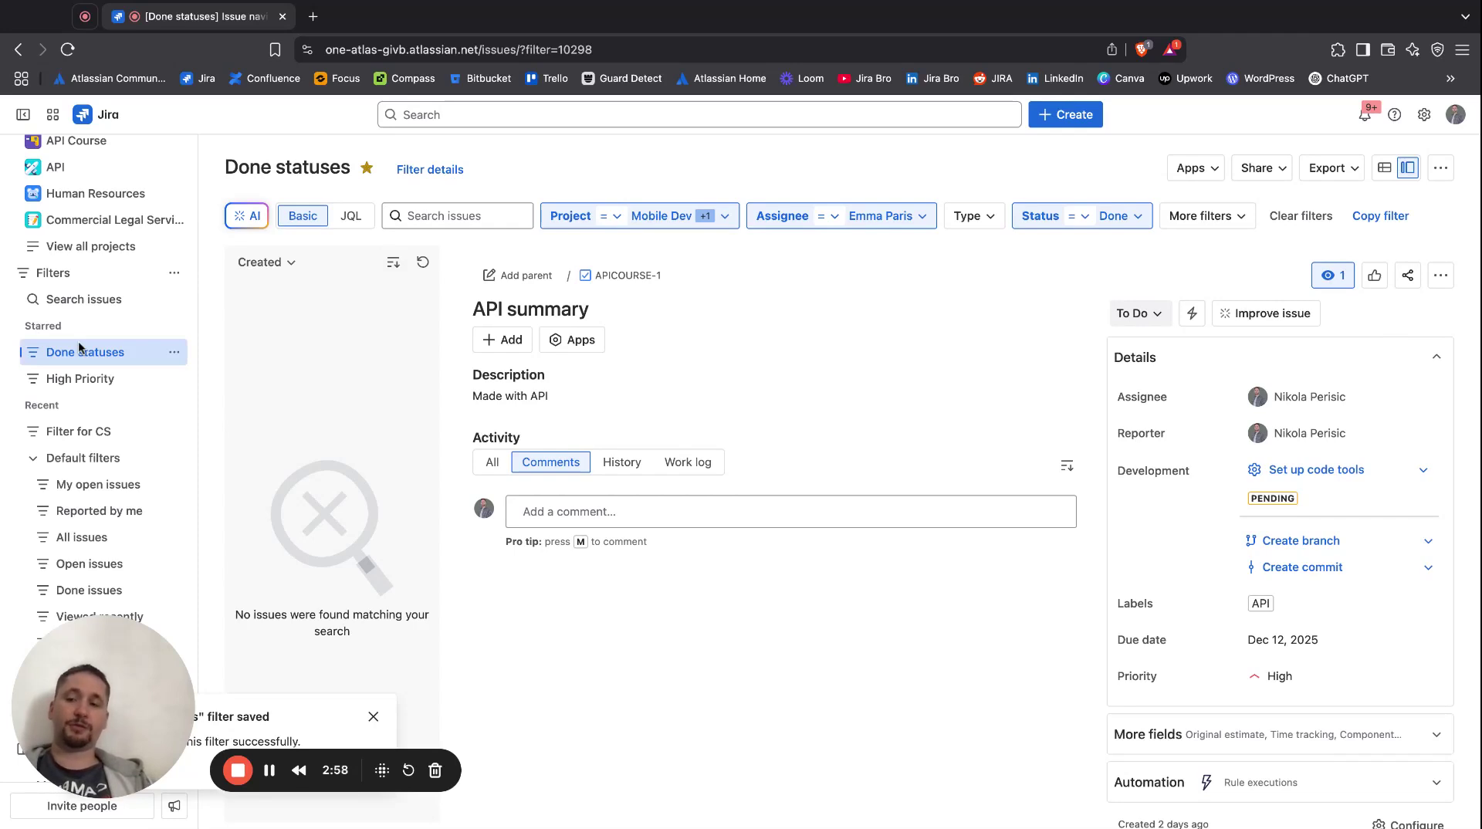
- Show the Done statuses query as JQL and scroll the sidebar to the filter links
{"action": "left_click", "coordinate": [351, 215]}
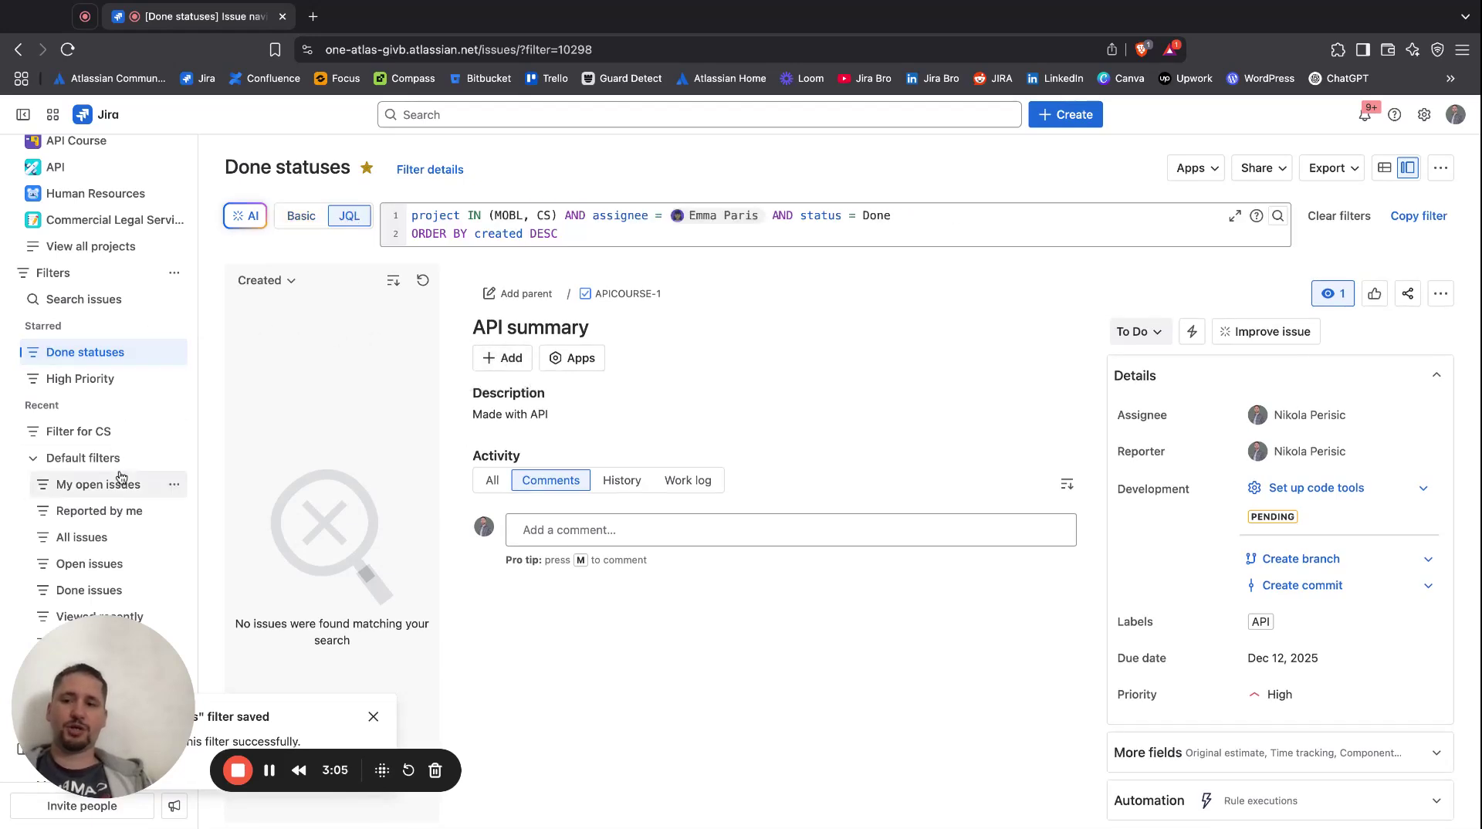
{"action": "scroll", "coordinate": [121, 476], "scroll_direction": "down", "scroll_amount": 1}
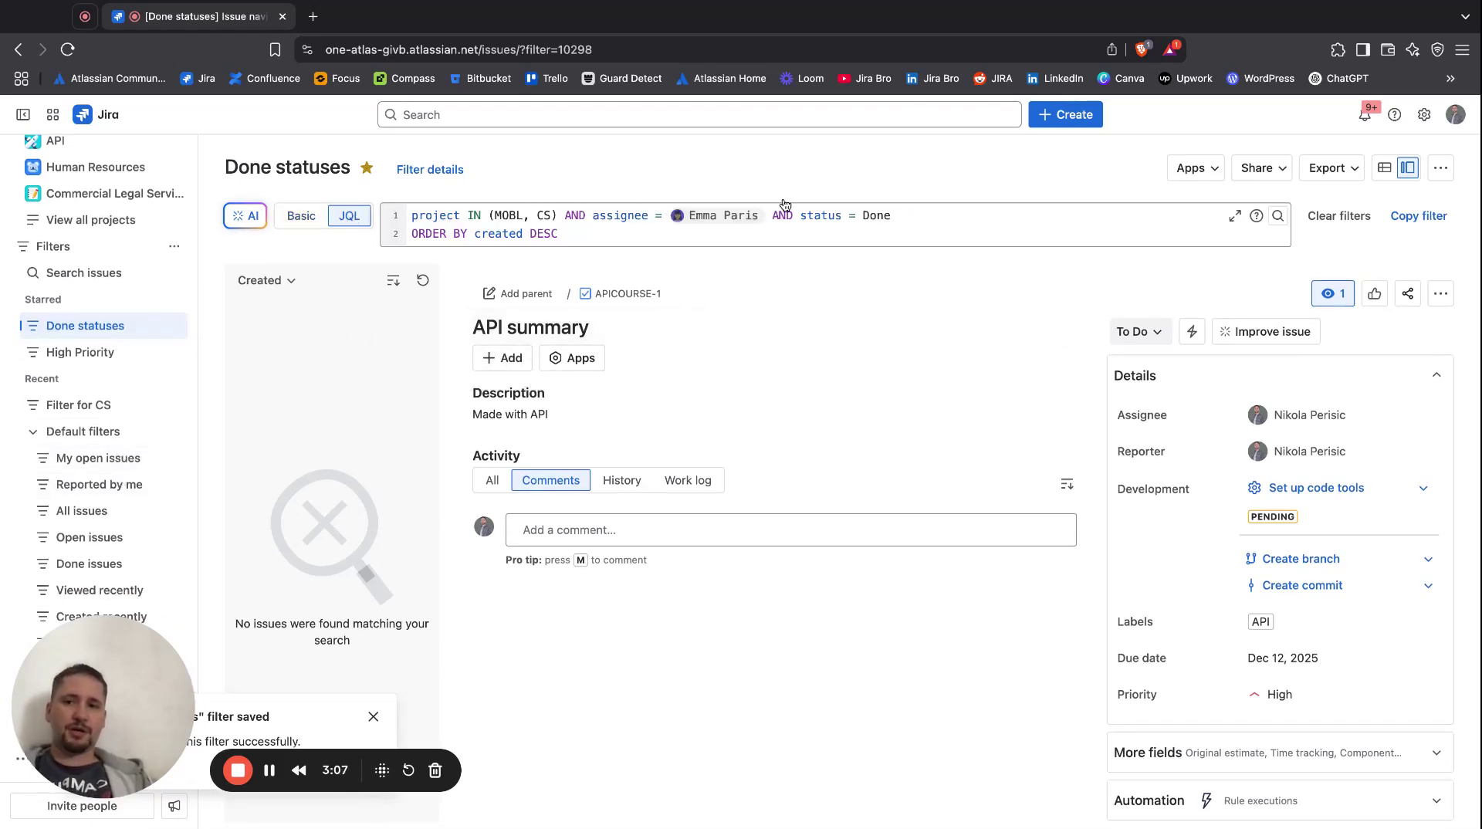
{"action": "left_click_drag", "start_coordinate": [89, 701], "coordinate": [95, 519]}
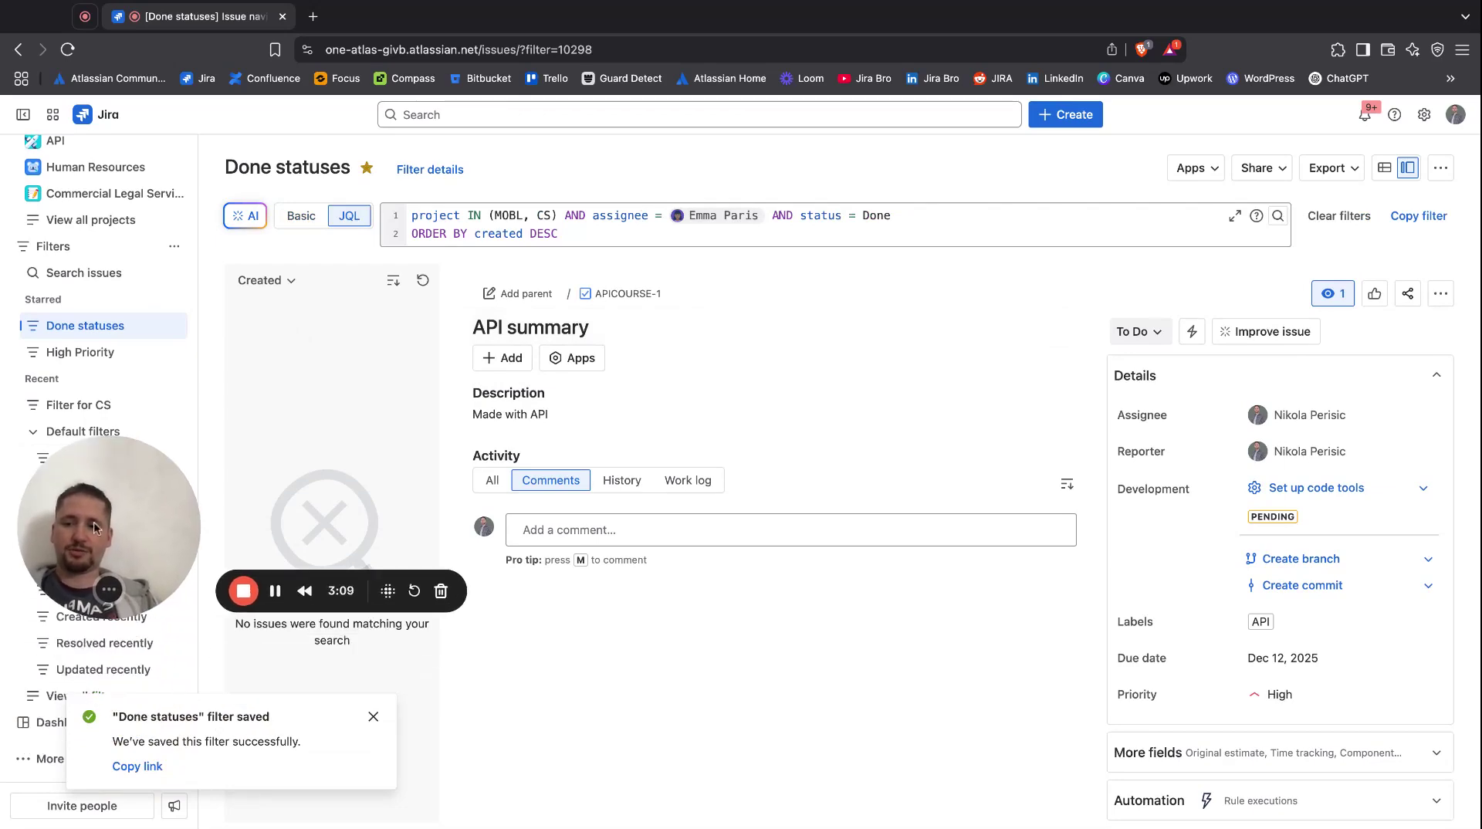
- Check that Done statuses is listed, dismiss the saved notice, and create another filter
{"action": "left_click", "coordinate": [39, 692]}
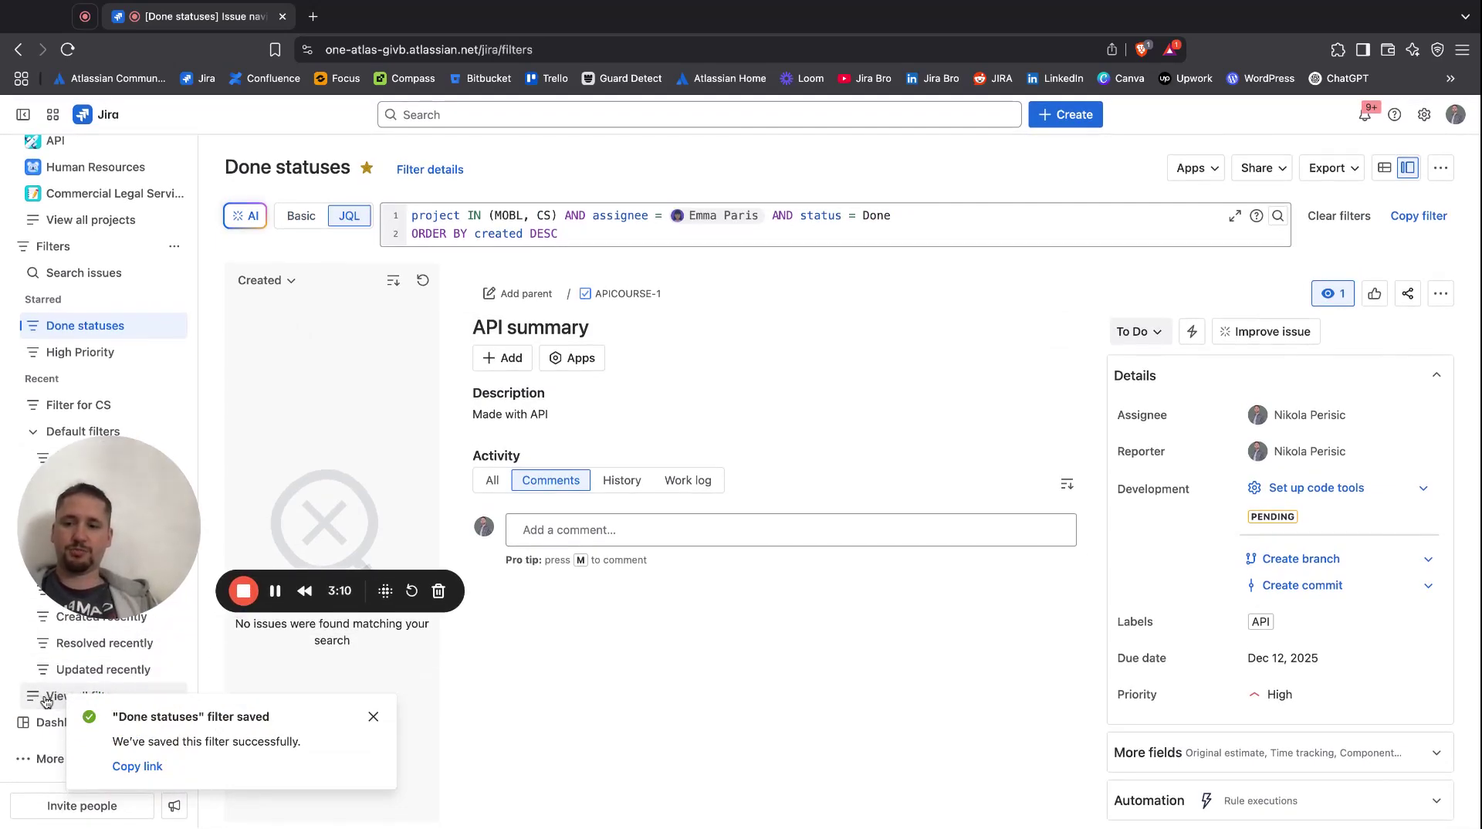
{"action": "left_click", "coordinate": [371, 719]}
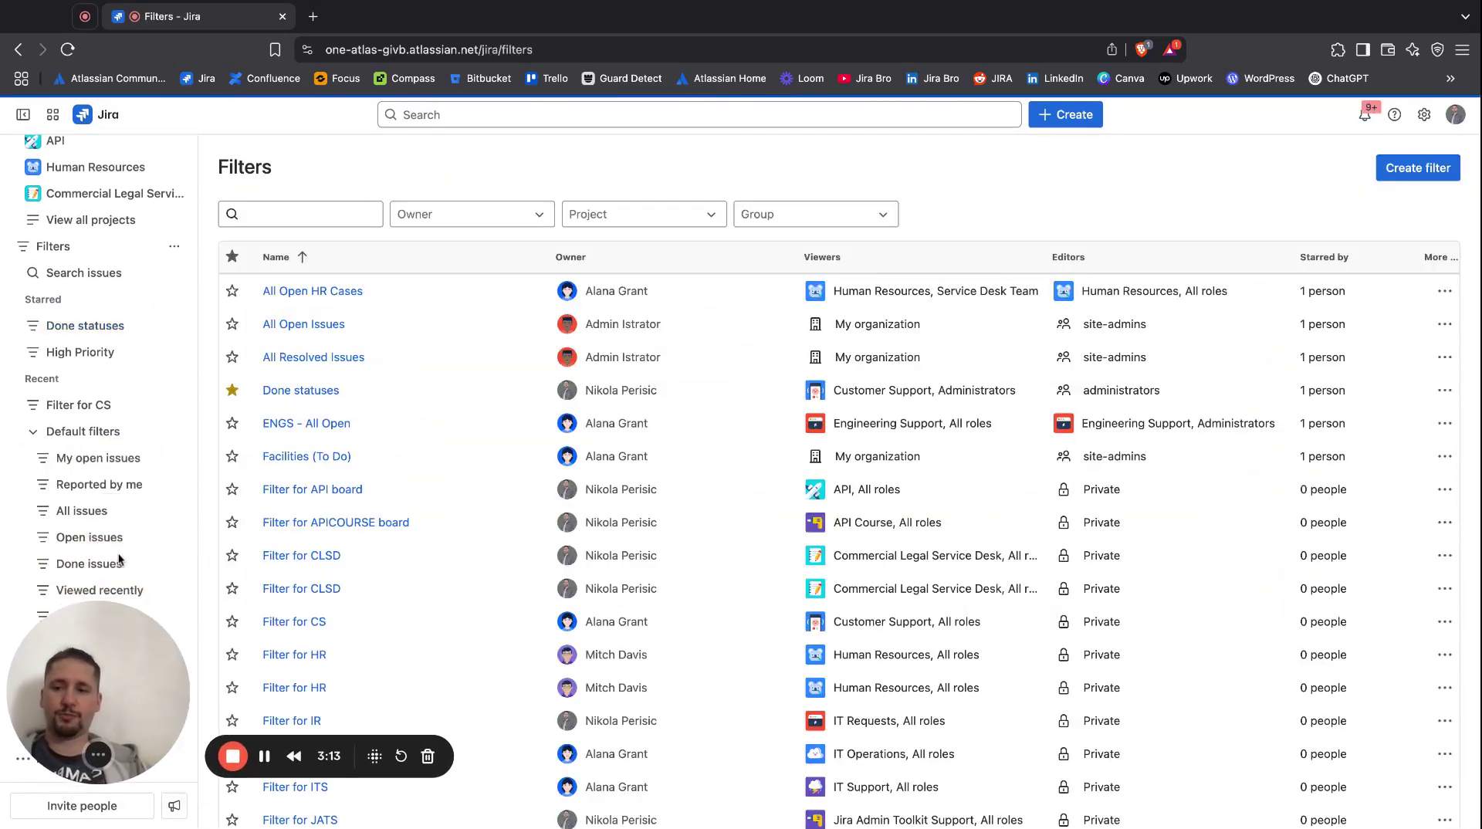
{"action": "left_click", "coordinate": [1419, 162]}
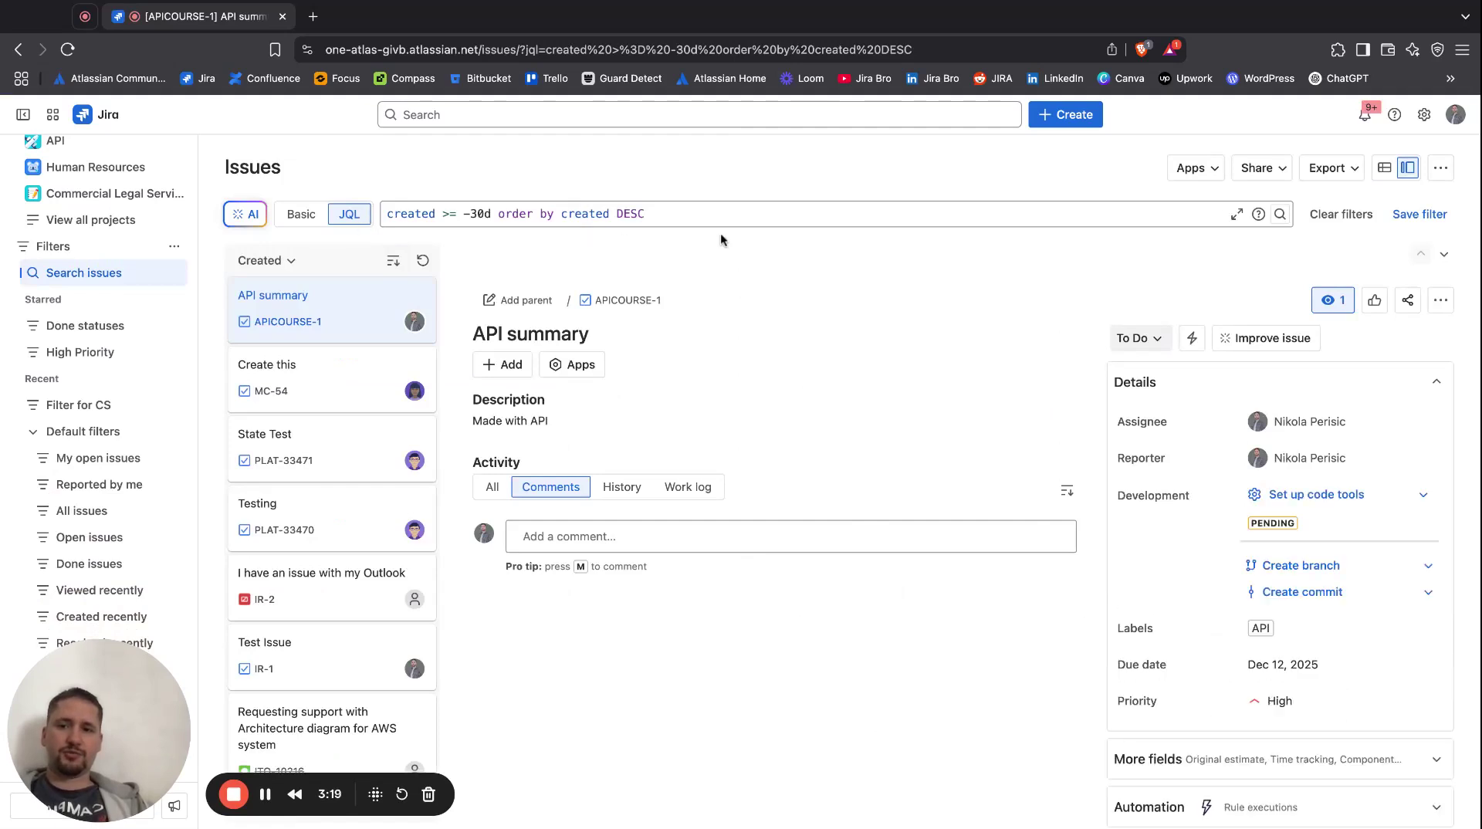
- Replace the JQL query with project = Platform Development
{"action": "left_click", "coordinate": [720, 214]}
{"action": "key", "text": "super+a"}
{"action": "key", "text": "BackSpace"}
{"action": "type", "text": "proj"}
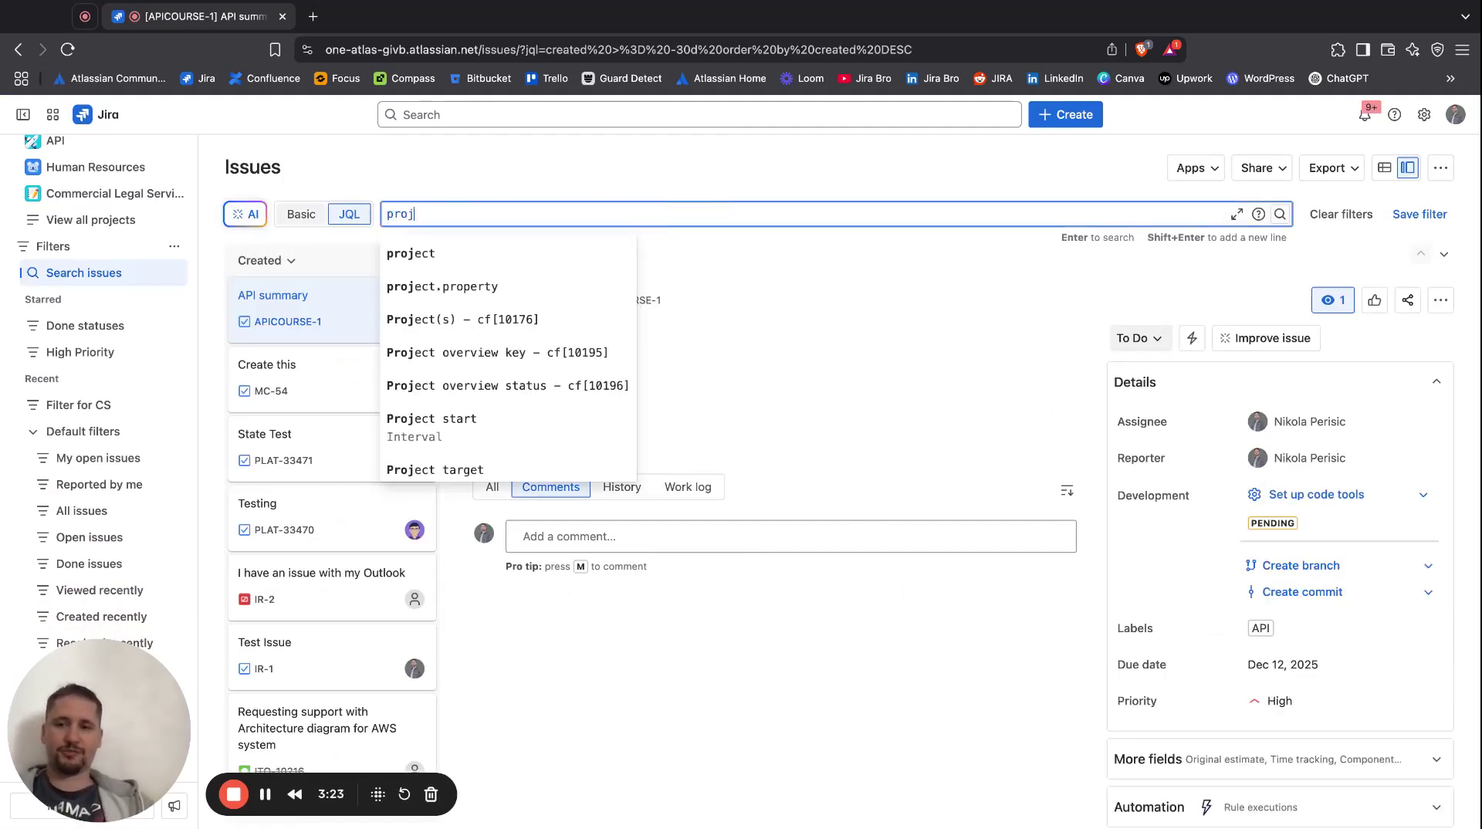
{"action": "type", "text": "ect = "}
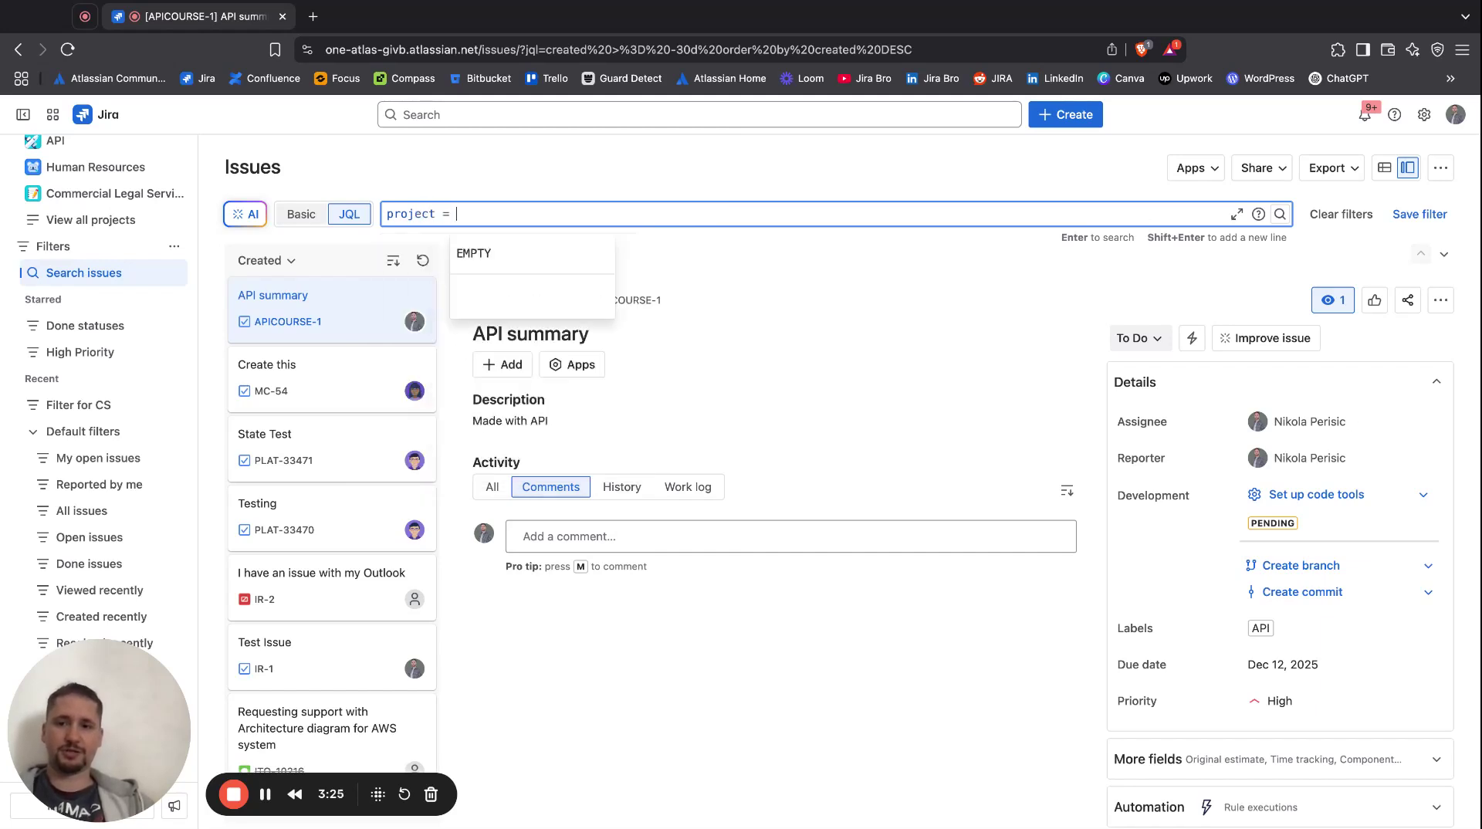
{"action": "type", "text": "PLA"}
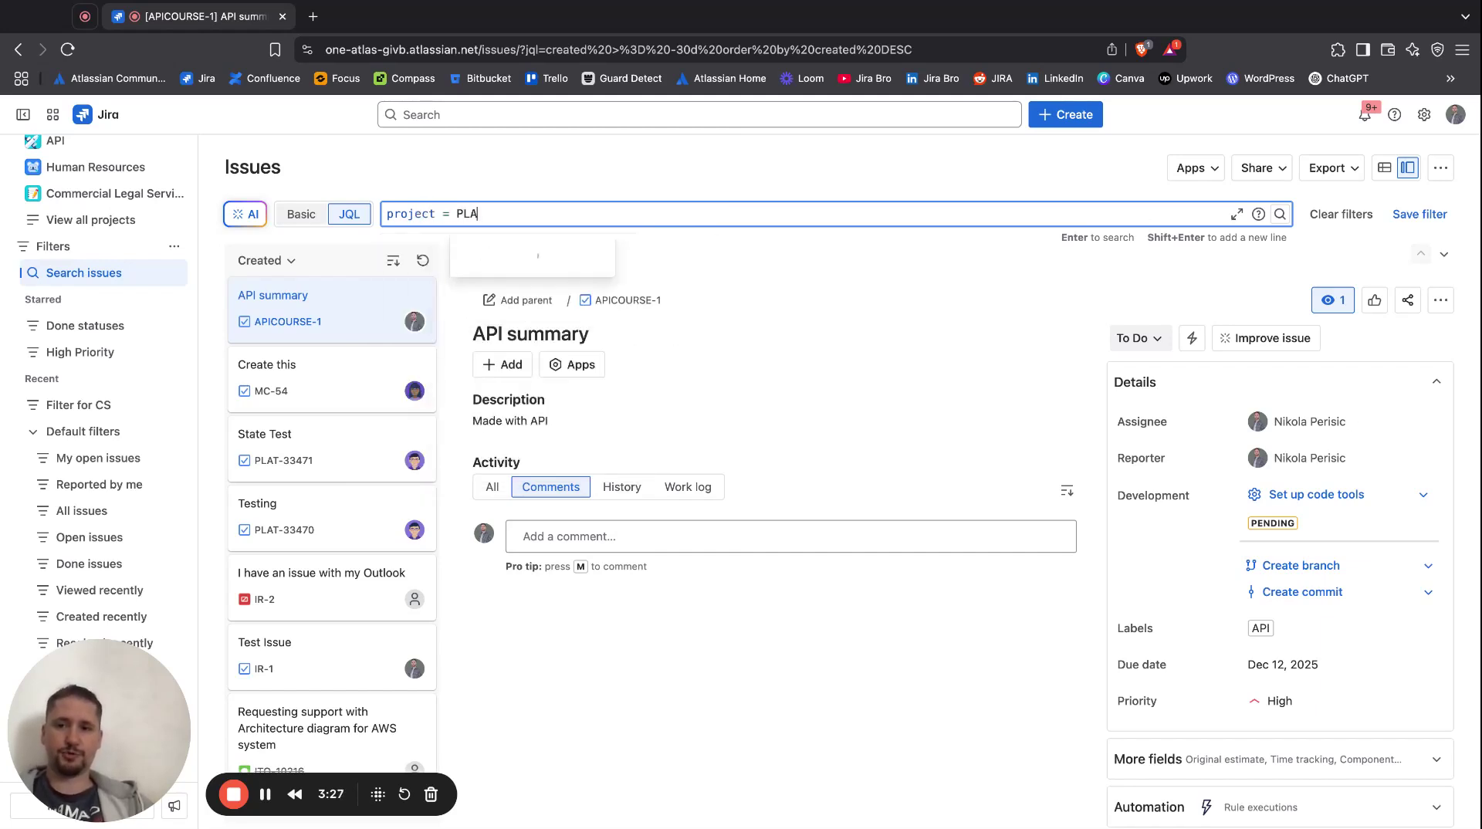
{"action": "type", "text": "T"}
{"action": "key", "text": "Return"}
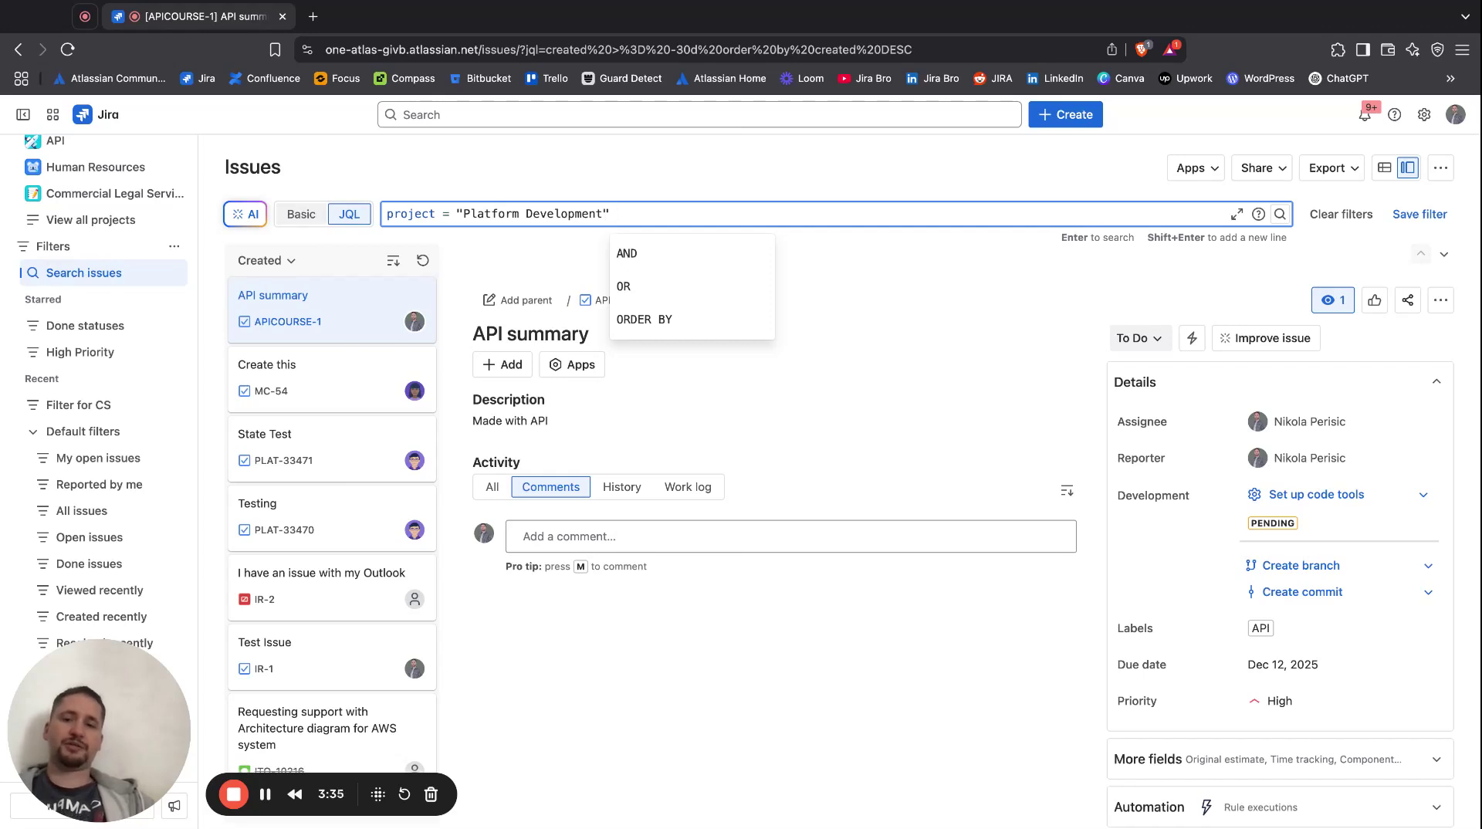
- Add the condition statusCategory = "To Do" to the query
{"action": "type", "text": "AND"}
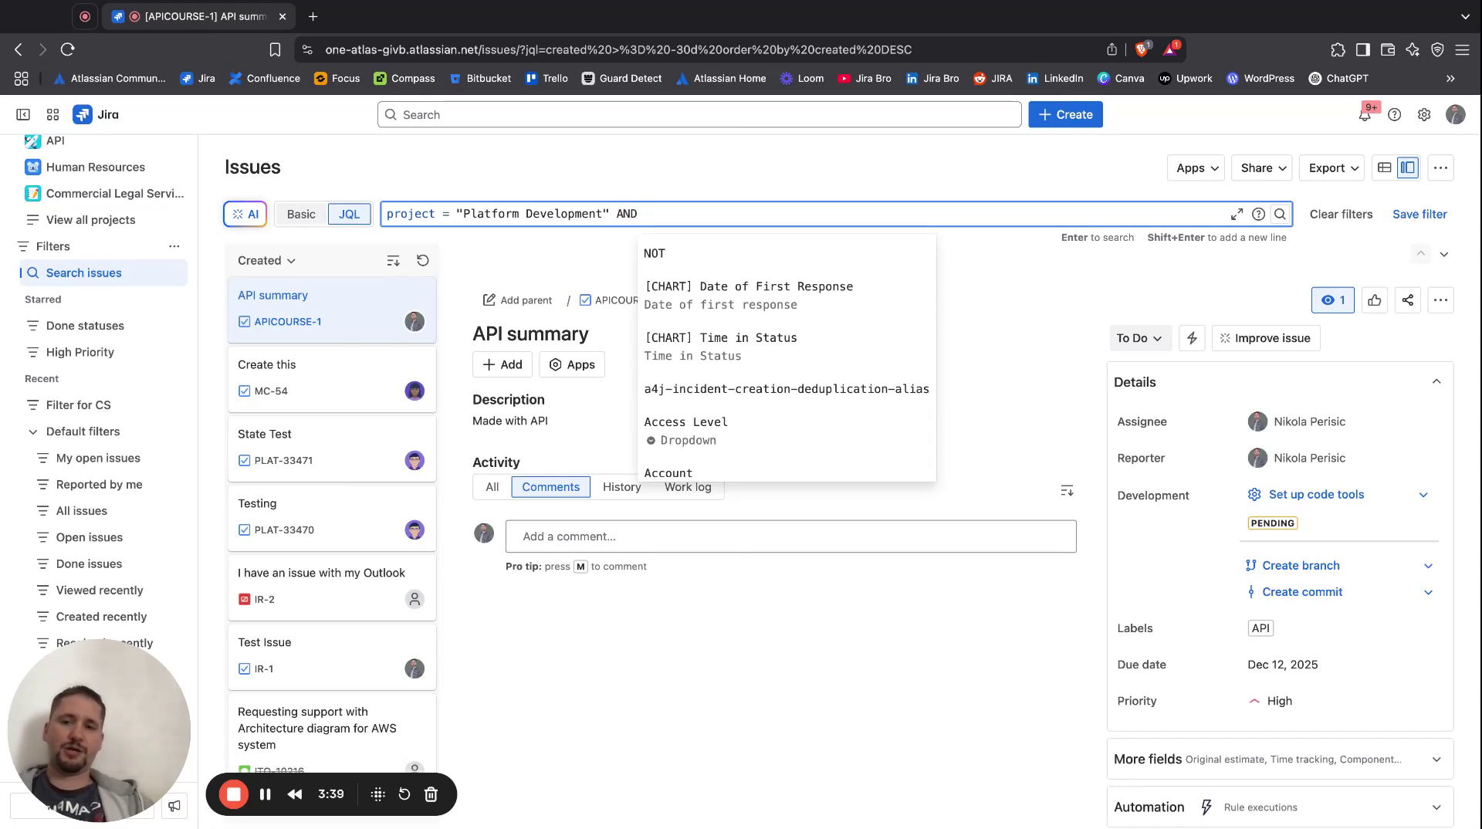
{"action": "type", "text": " statust"}
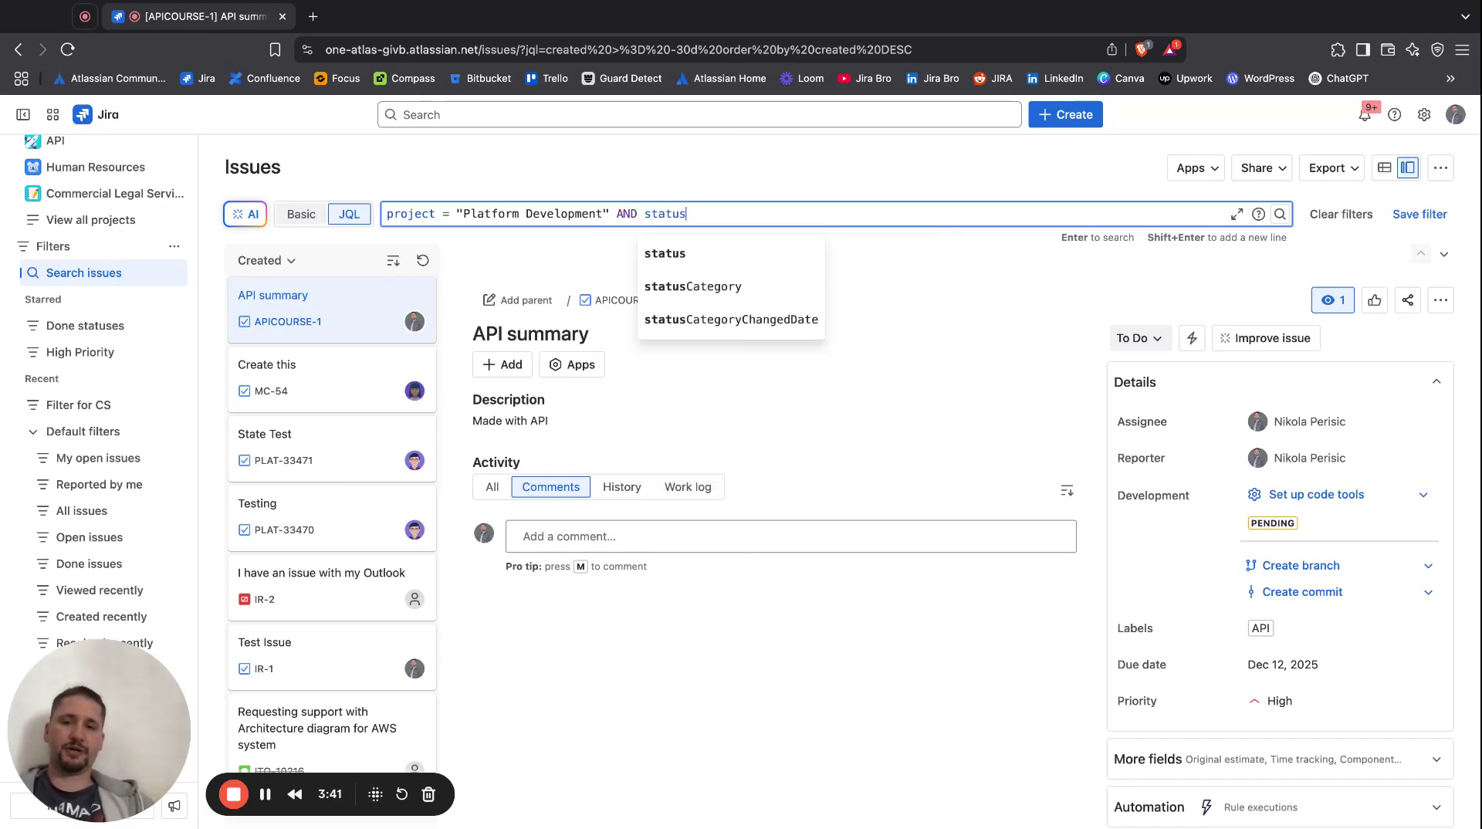
{"action": "key", "text": "BackSpace"}
{"action": "key", "text": "Down"}
{"action": "key", "text": "Down"}
{"action": "key", "text": "Return"}
{"action": "key", "text": "BackSpace"}
{"action": "type", "text": "="}
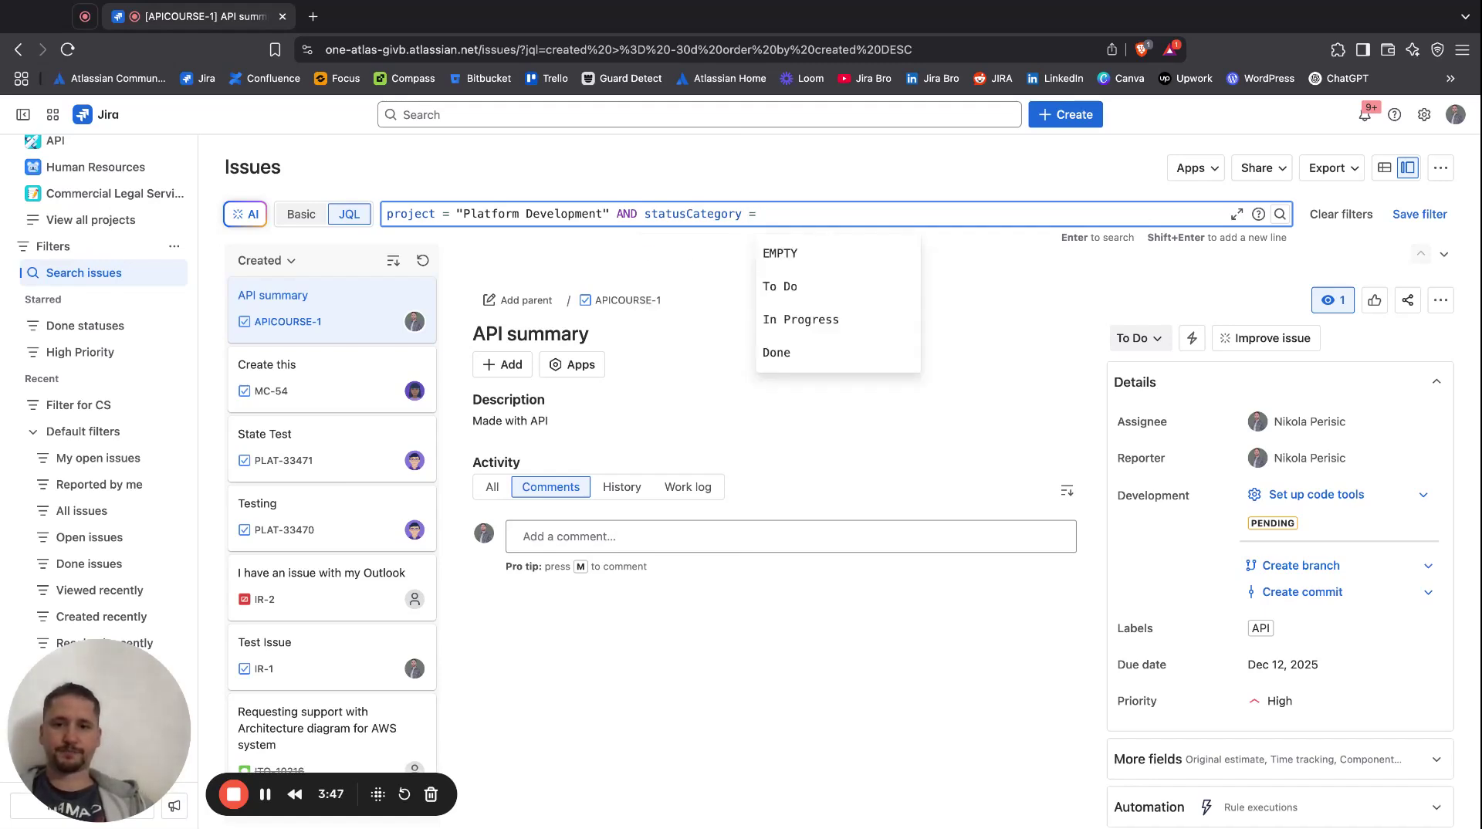
{"action": "key", "text": "Down"}
{"action": "key", "text": "Down"}
{"action": "key", "text": "Return"}
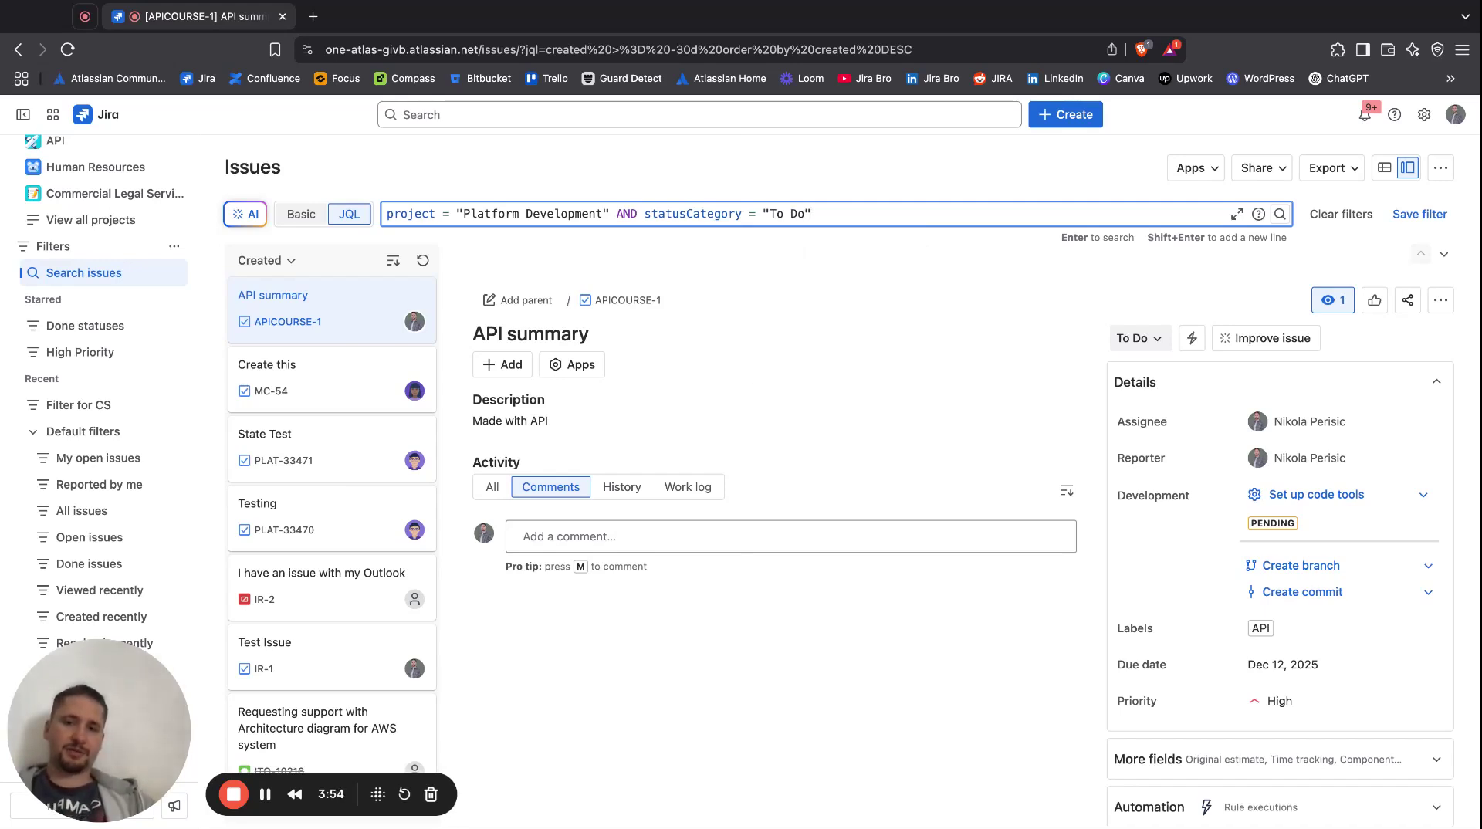
- Append AND issuetype = Task and run the search, returning two issues
{"action": "type", "text": "AND oiss"}
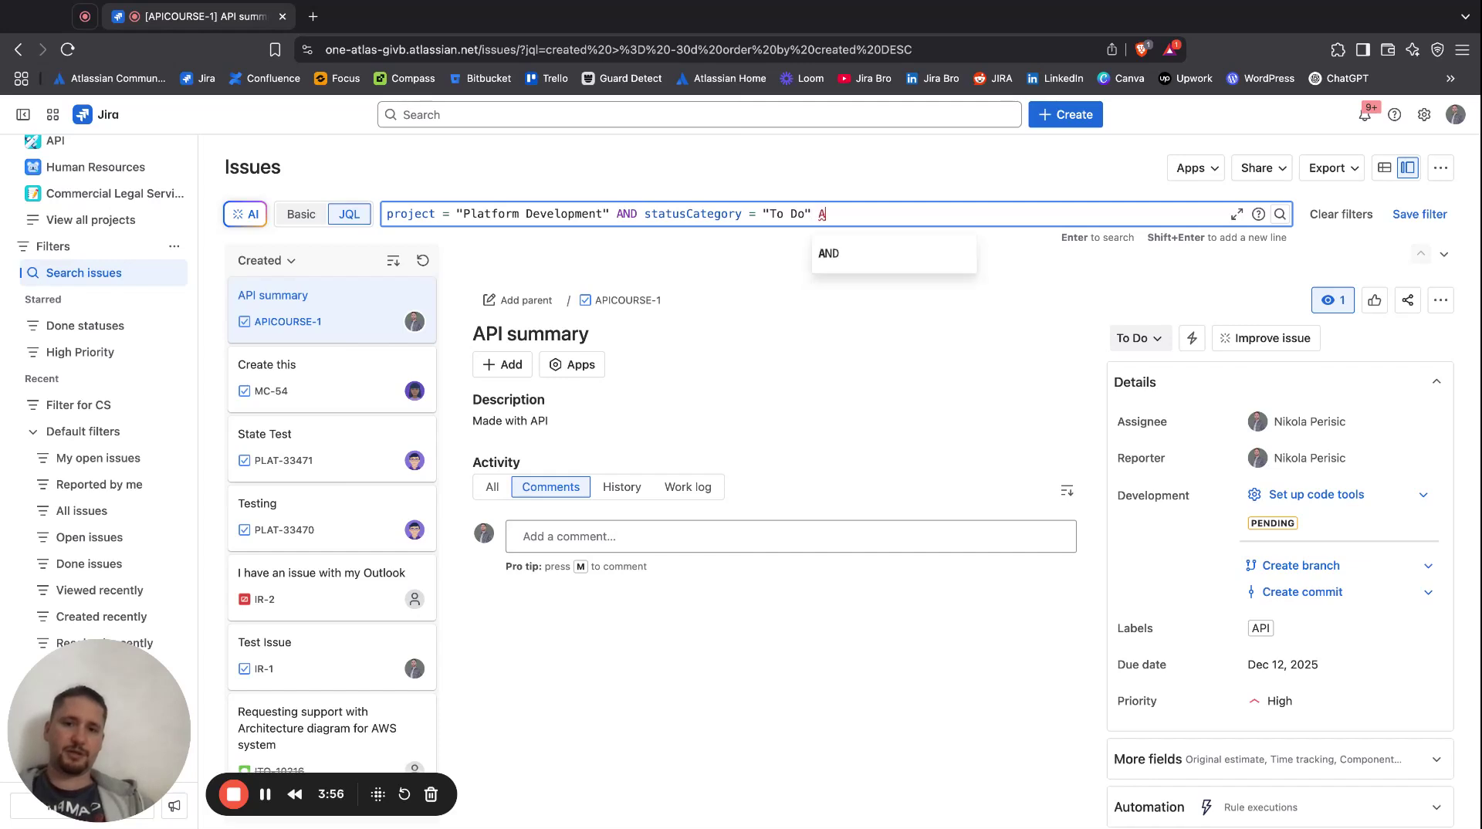
{"action": "key", "text": "BackSpace"}
{"action": "key", "text": "BackSpace"}
{"action": "key", "text": "BackSpace"}
{"action": "key", "text": "BackSpace"}
{"action": "type", "text": "issuetype = "}
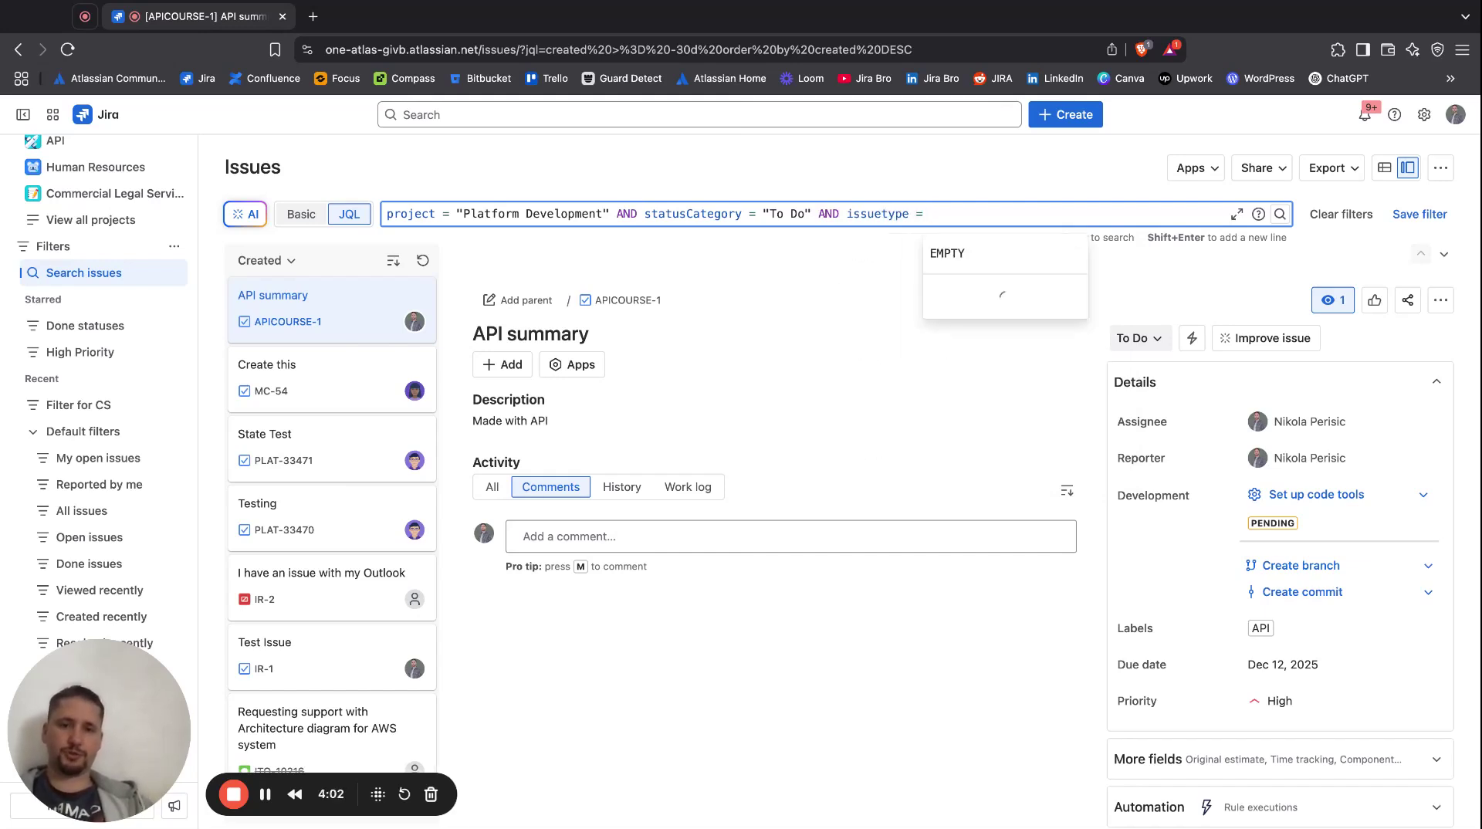
{"action": "type", "text": "Task"}
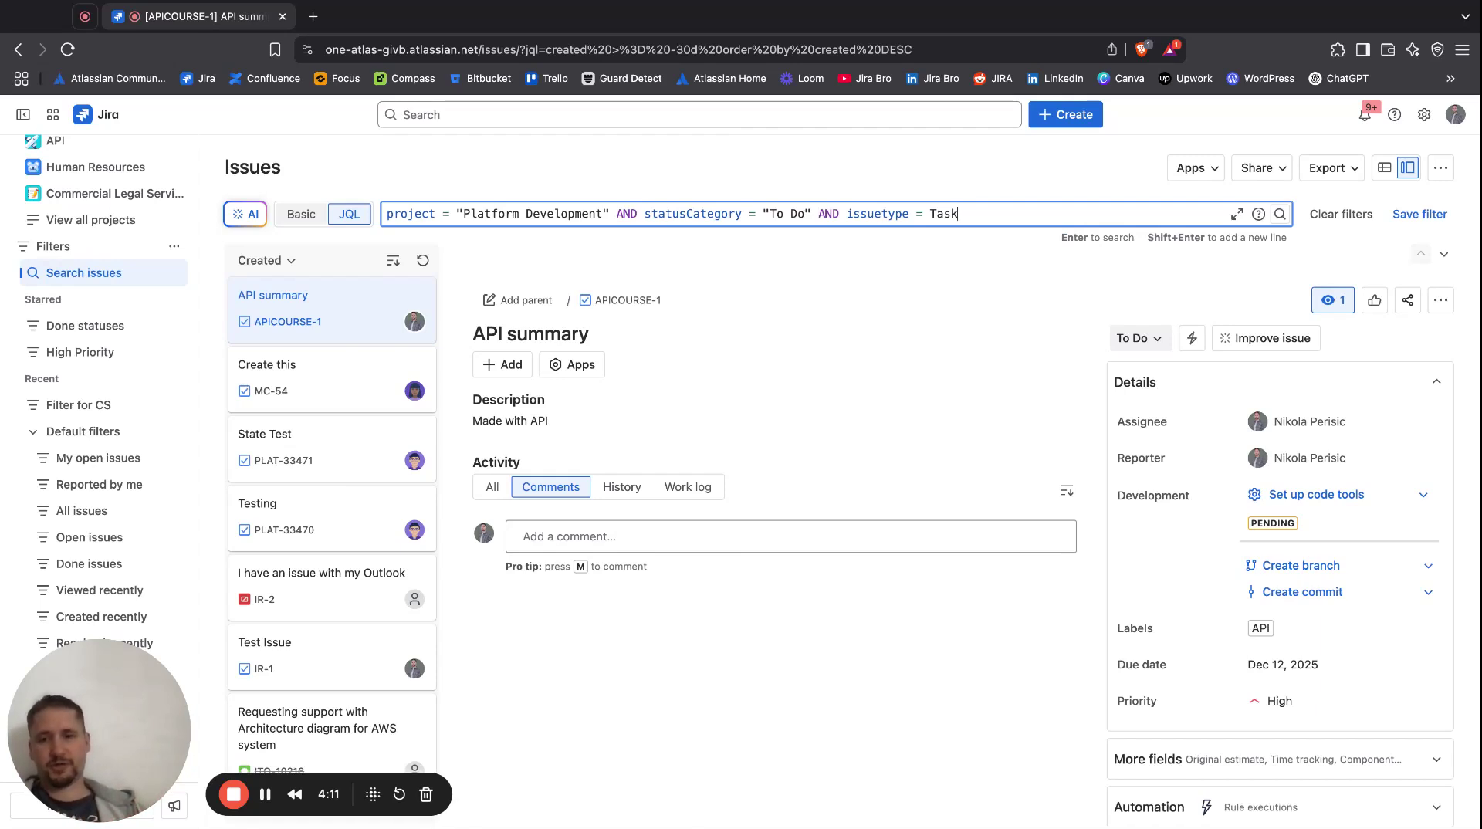
{"action": "key", "text": "Return"}
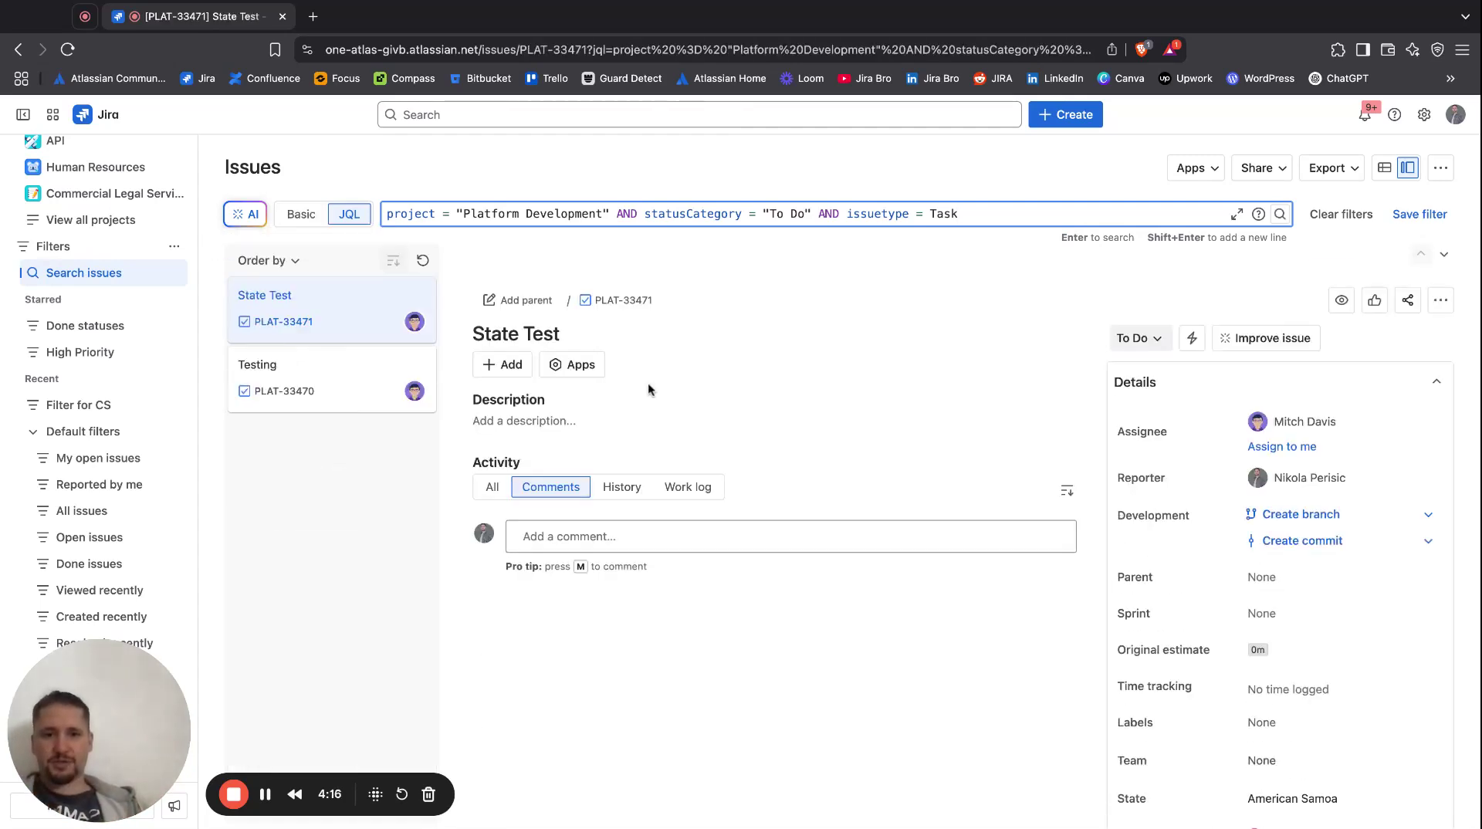
{"action": "left_click", "coordinate": [640, 217]}
{"action": "key", "text": "super+shift+Right"}
{"action": "key", "text": "alt+shift+Left"}
{"action": "key", "text": "alt+shift+Left"}
{"action": "key", "text": "alt+shift+Left"}
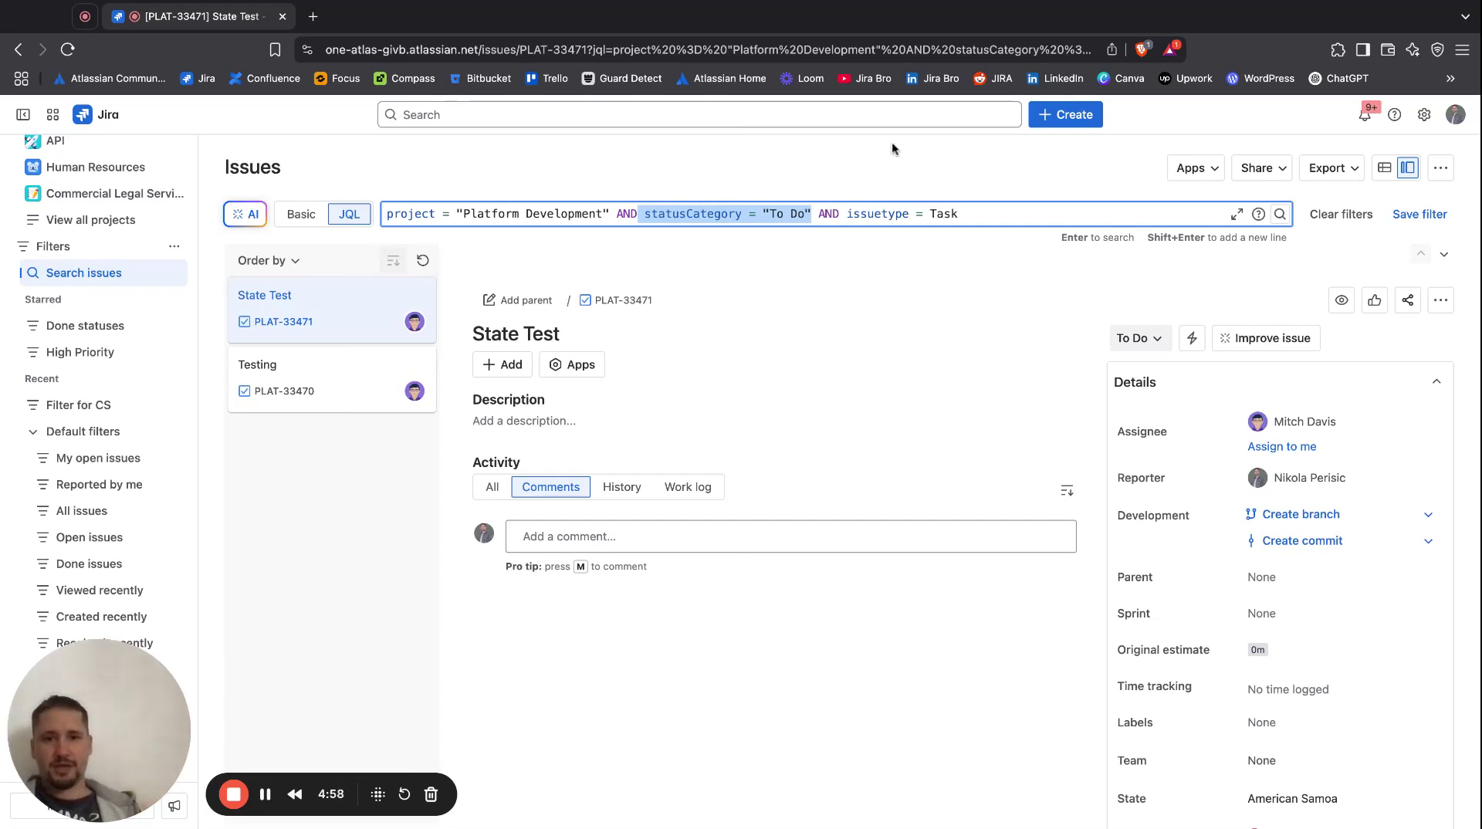
- Save the To Do tasks query as a filter named 'Tasks'
{"action": "left_click", "coordinate": [1391, 213]}
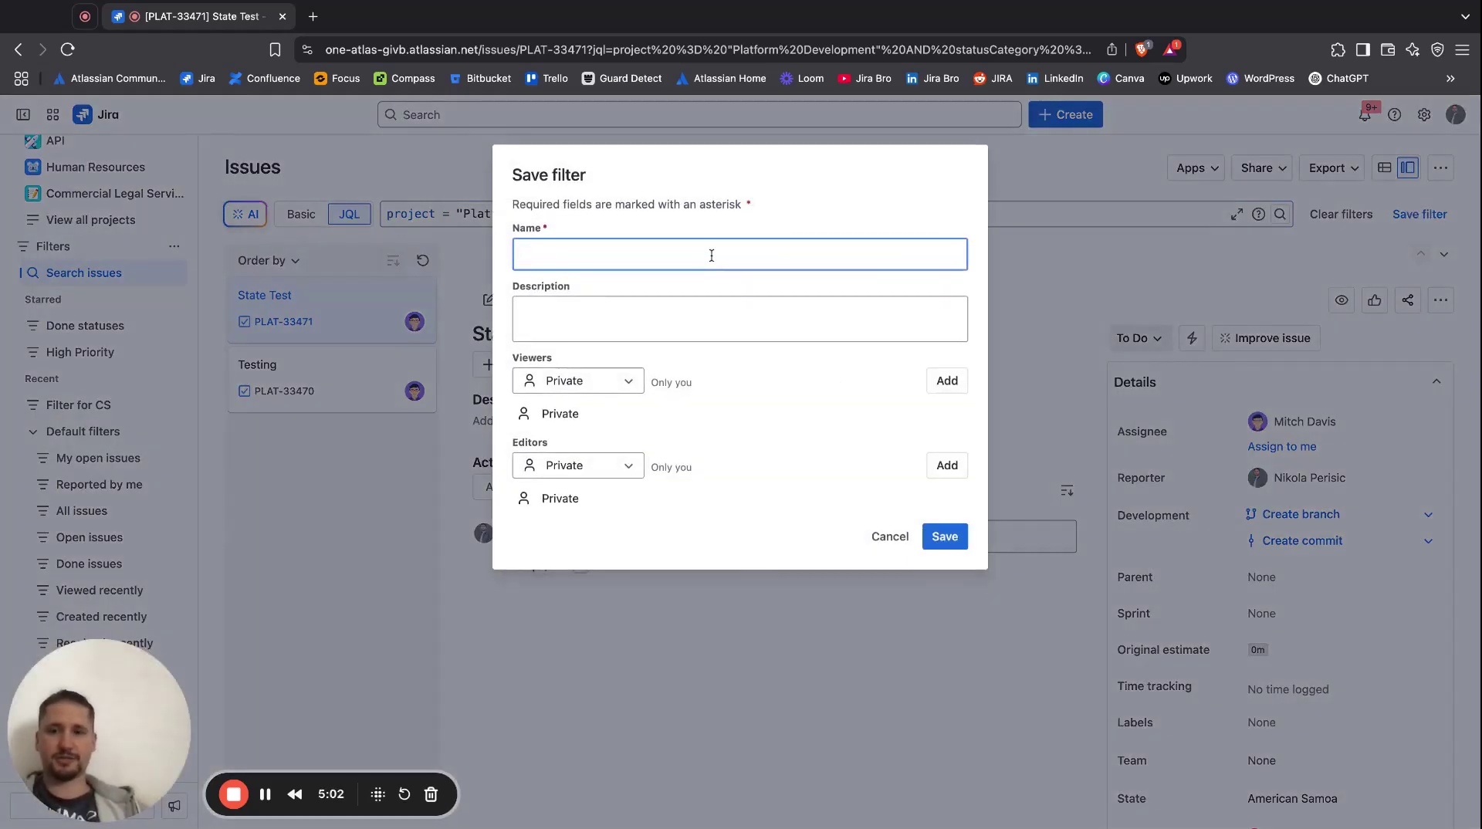
{"action": "type", "text": "Tasks"}
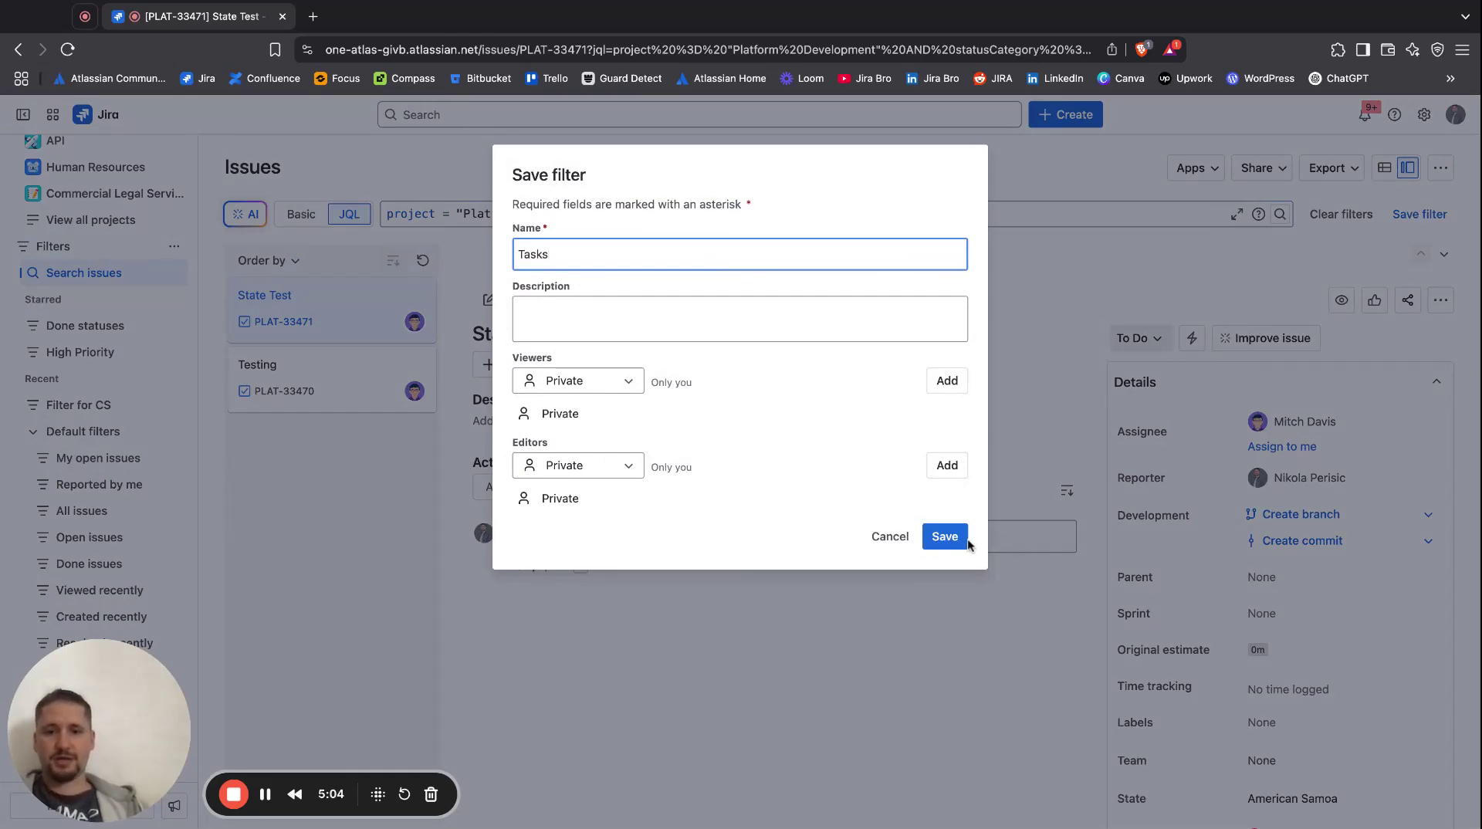
{"action": "left_click", "coordinate": [943, 536]}
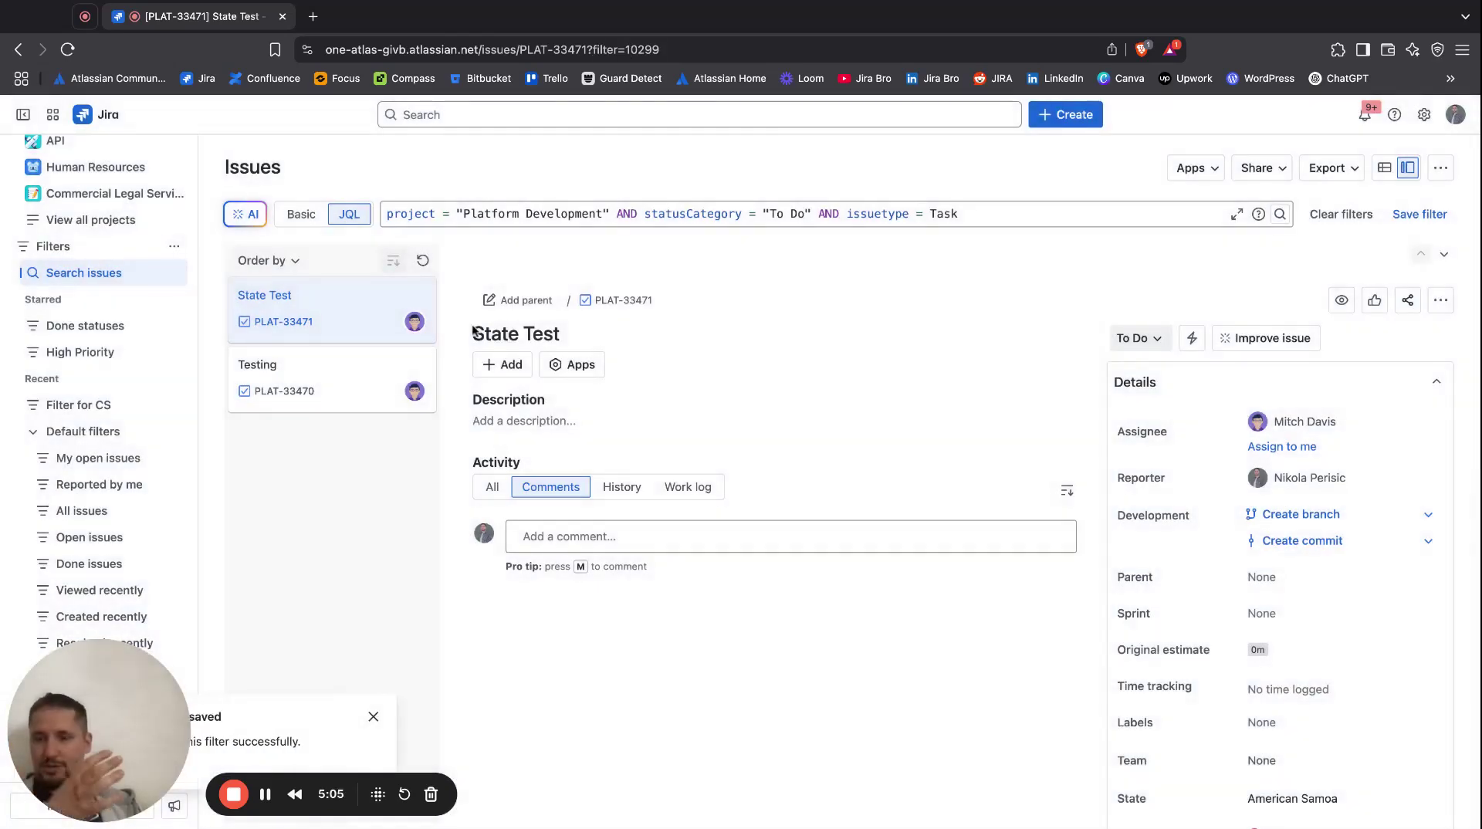
- Ask AI search for issues updated in the last 30 days that have comments
{"action": "left_click", "coordinate": [249, 218]}
{"action": "type", "text": "Find issues that I'm watching"}
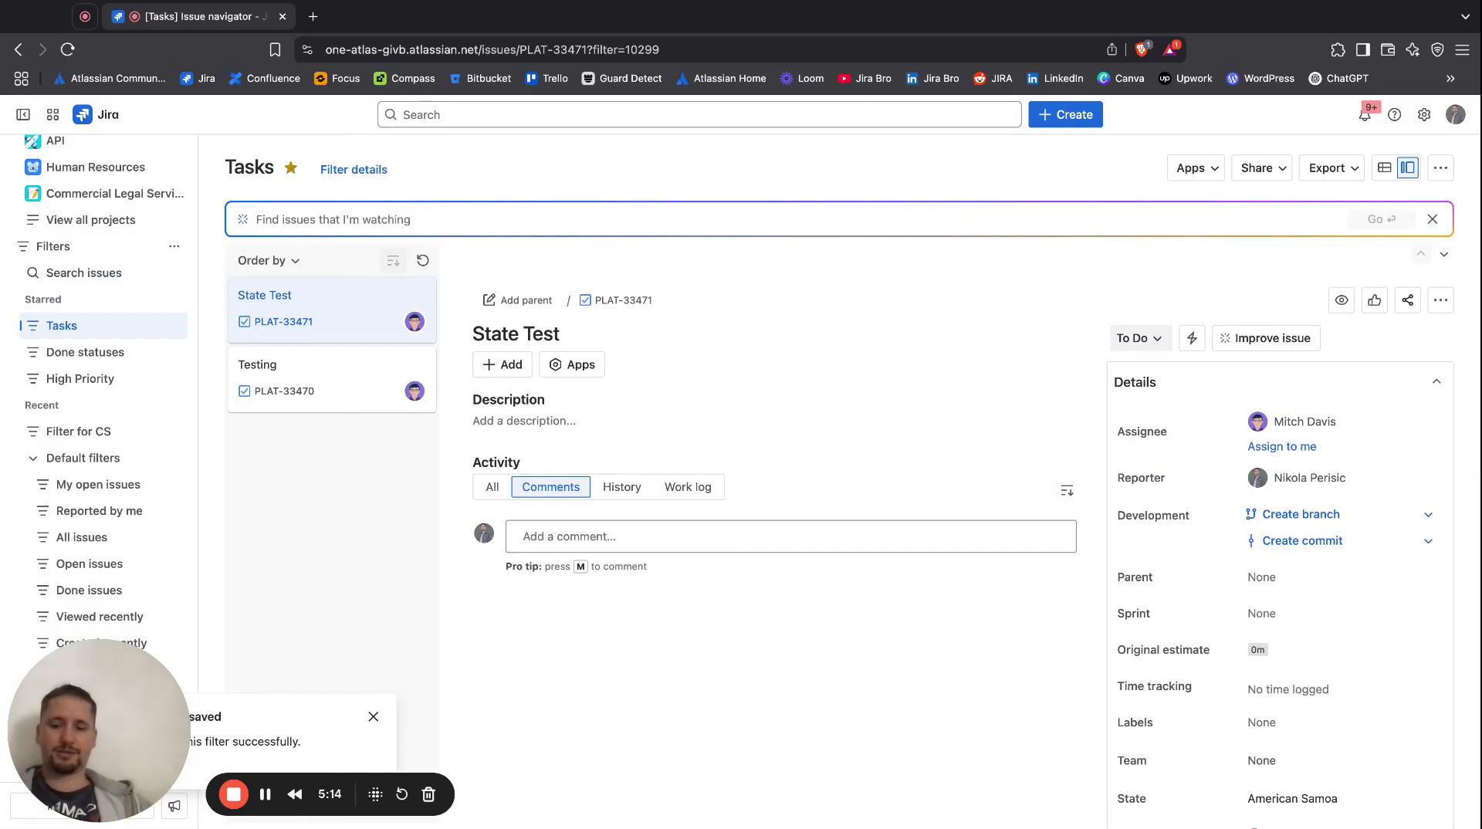
{"action": "type", "text": "Find issues t"}
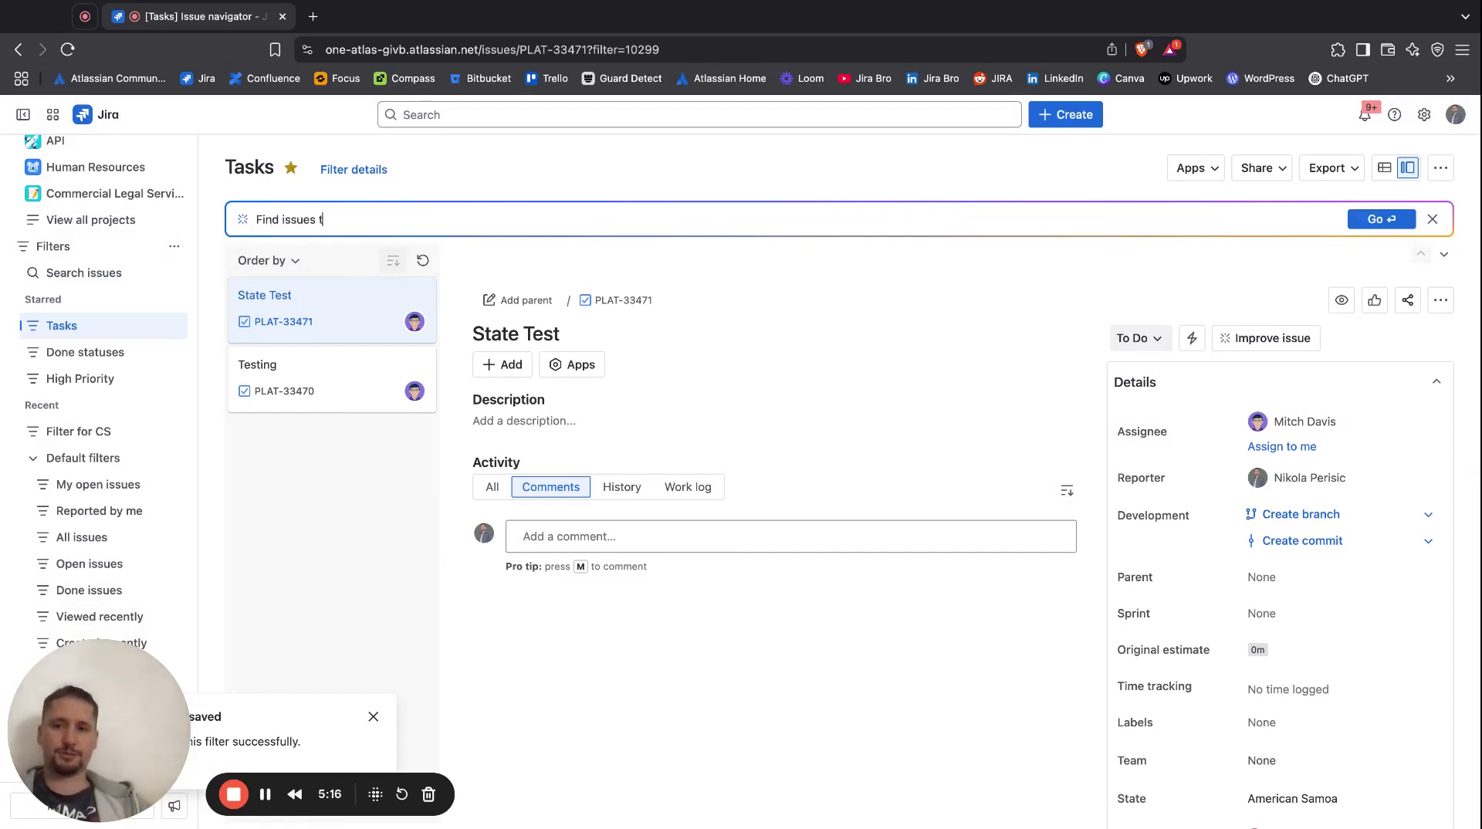
{"action": "type", "text": "hat"}
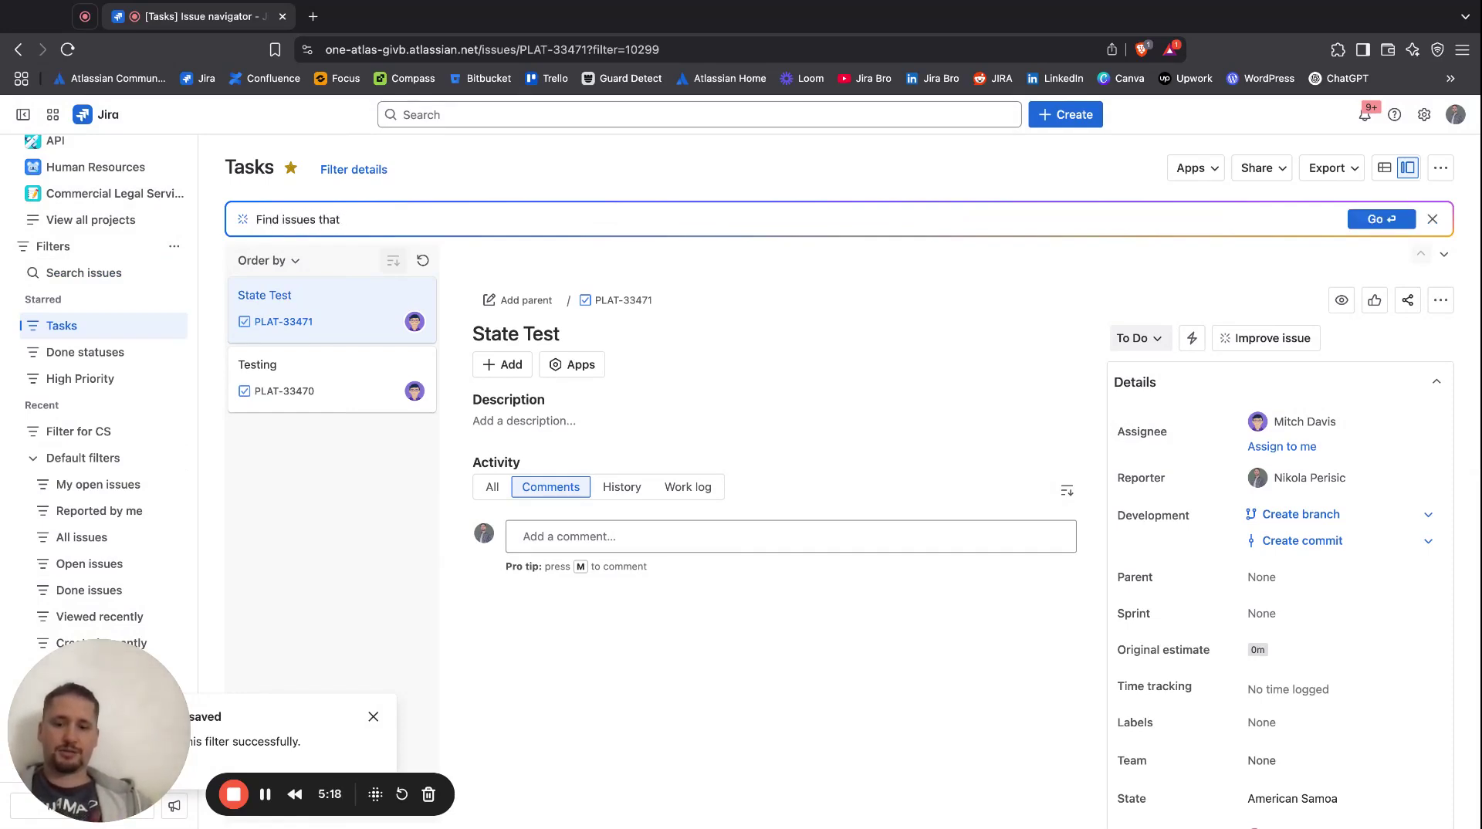
{"action": "type", "text": " were updated"}
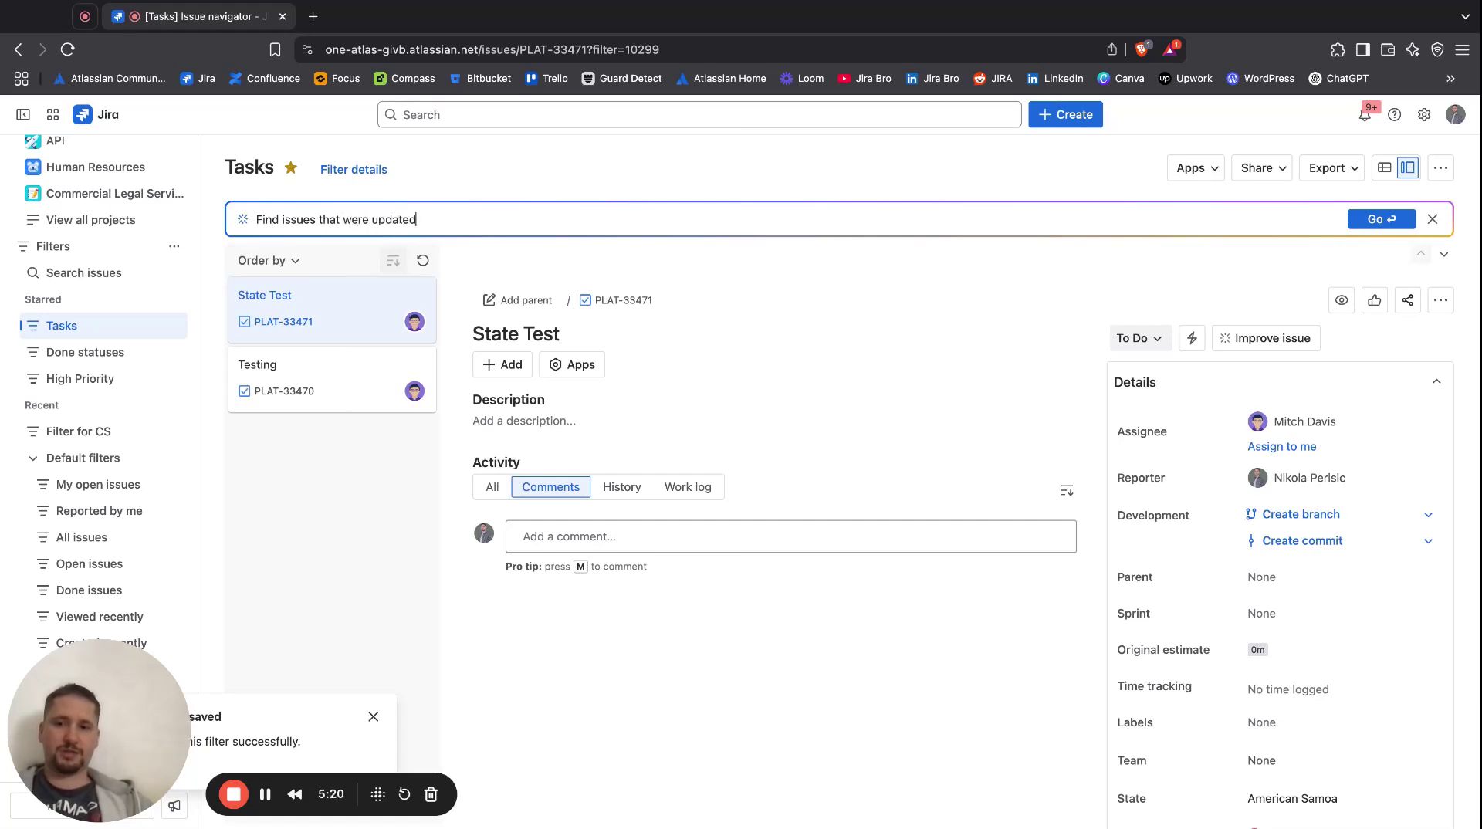
{"action": "type", "text": " in the last 30 days and "}
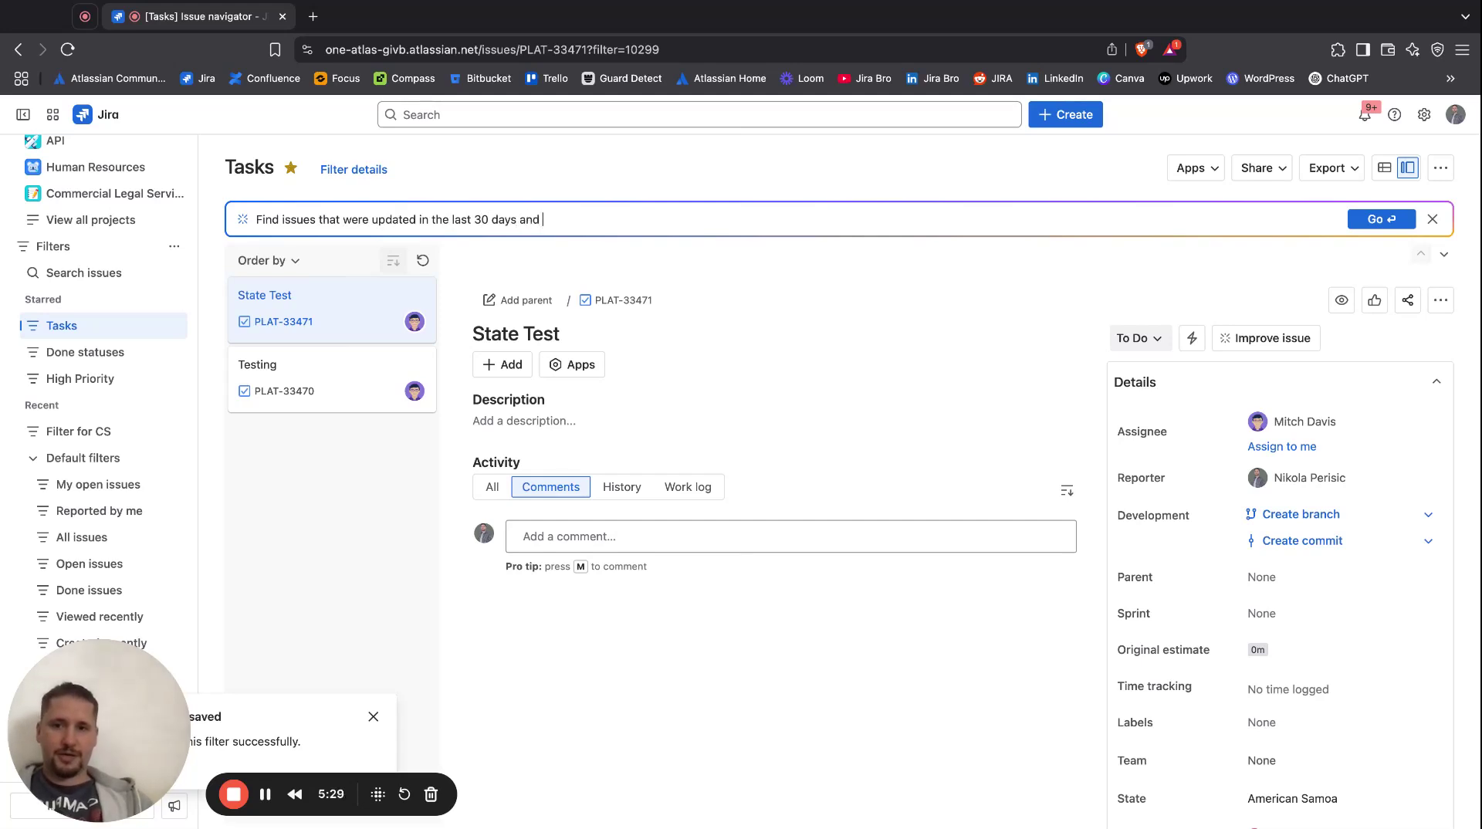
{"action": "type", "text": "that have com"}
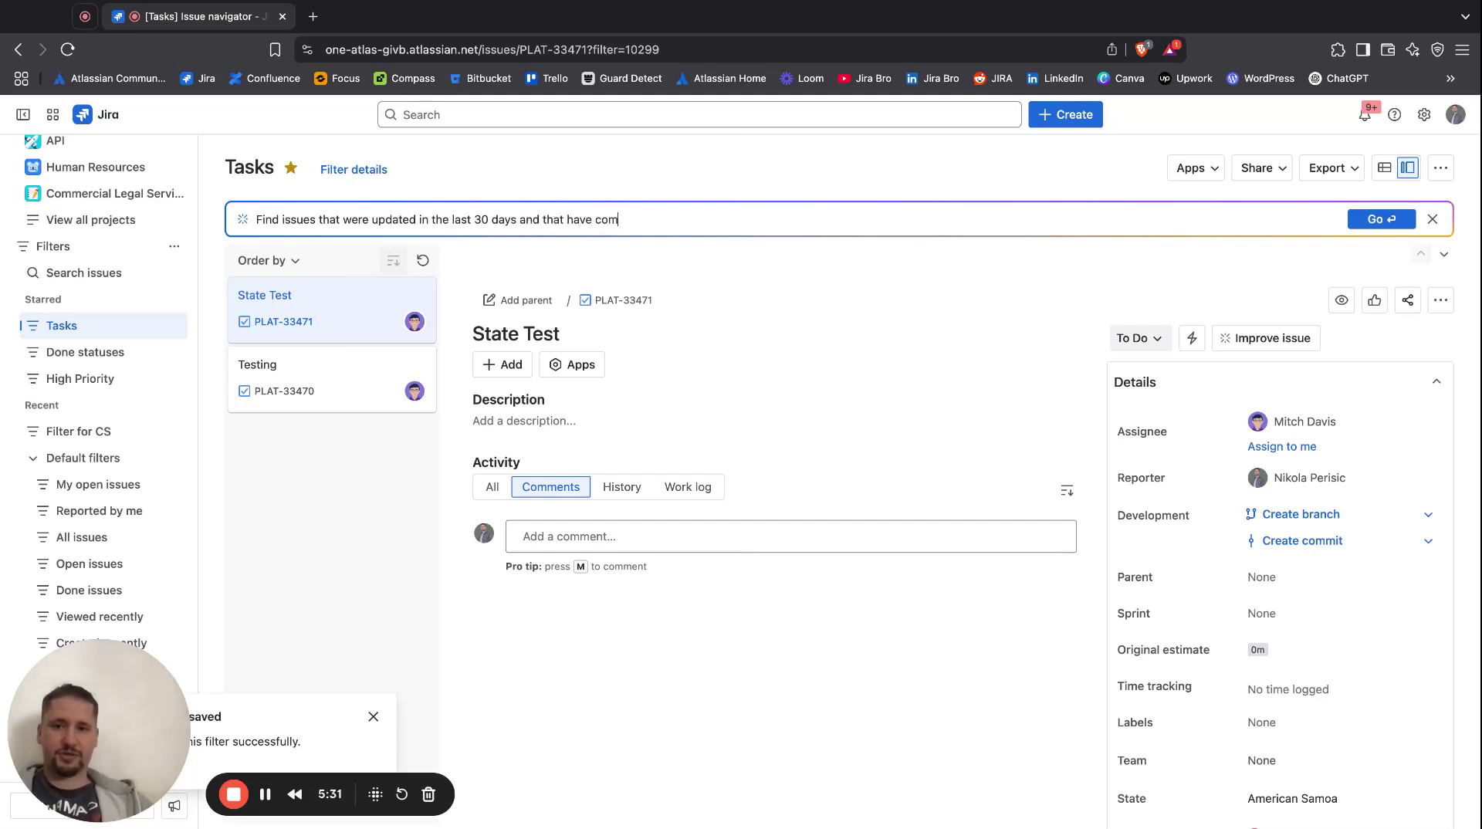
{"action": "type", "text": "ments on them."}
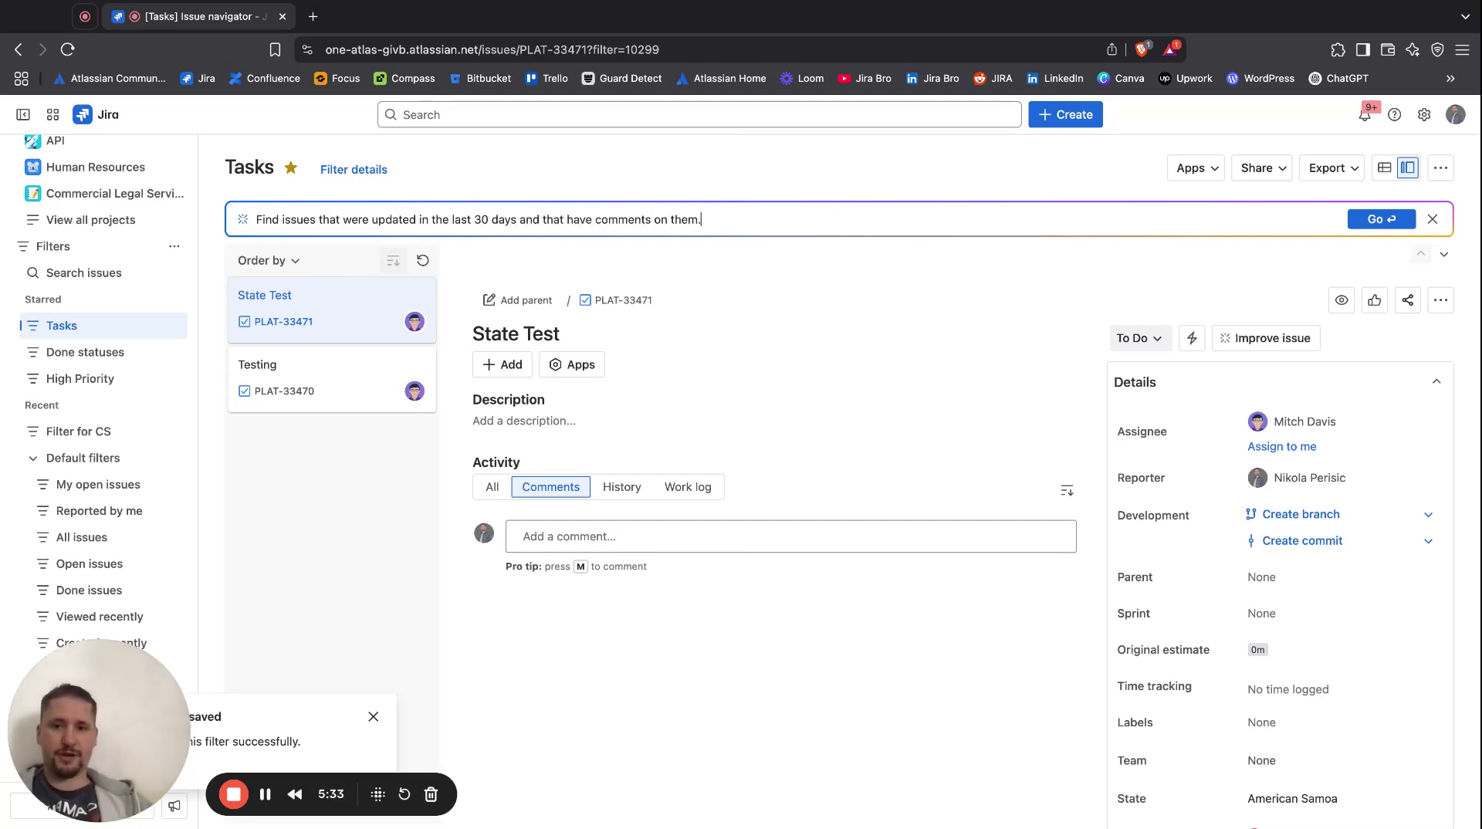
{"action": "key", "text": "Return"}
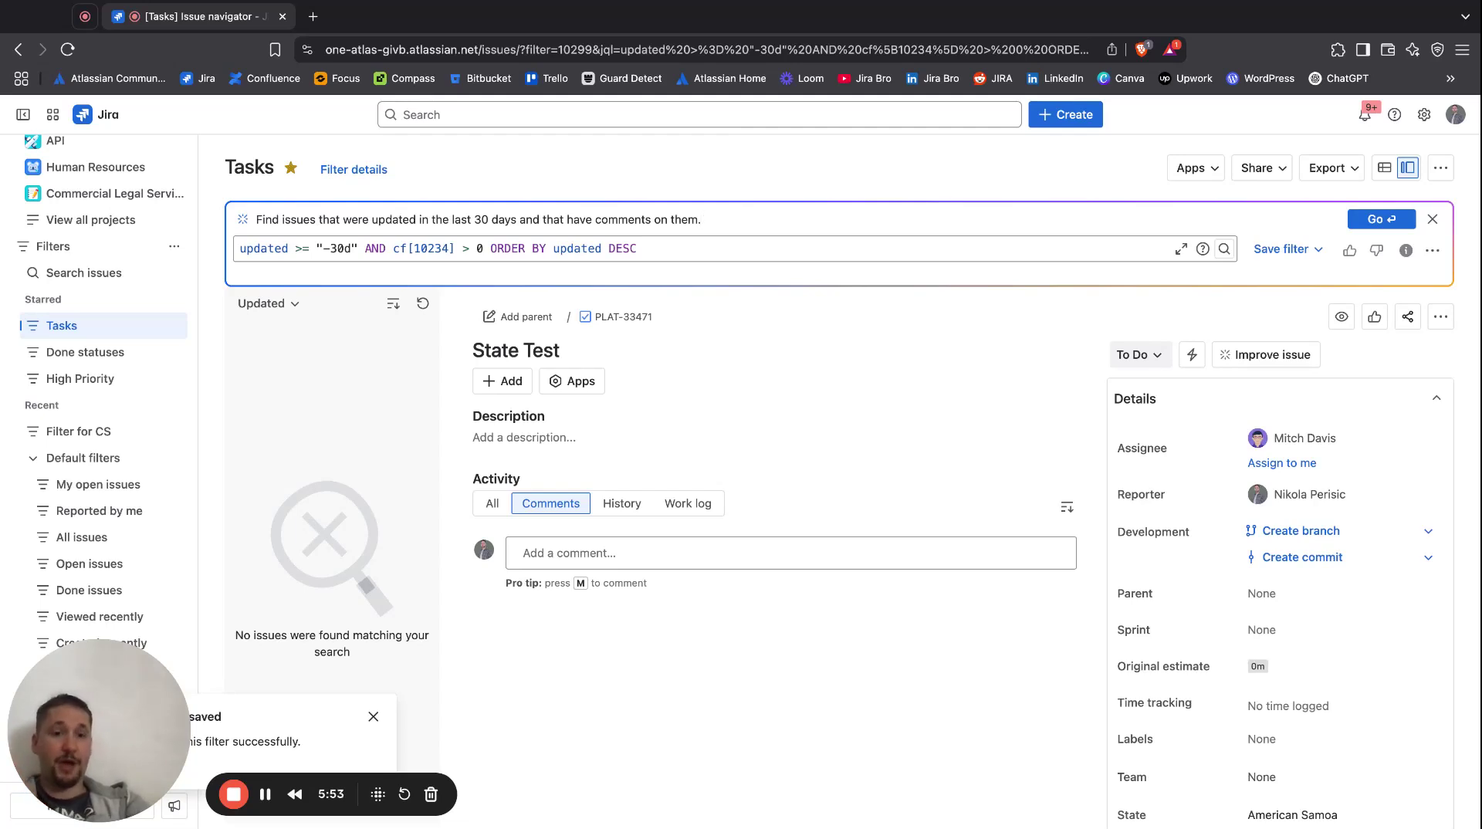
- Show the save options for the AI-generated last-30-days, has-comments query
{"action": "left_click", "coordinate": [1320, 251]}
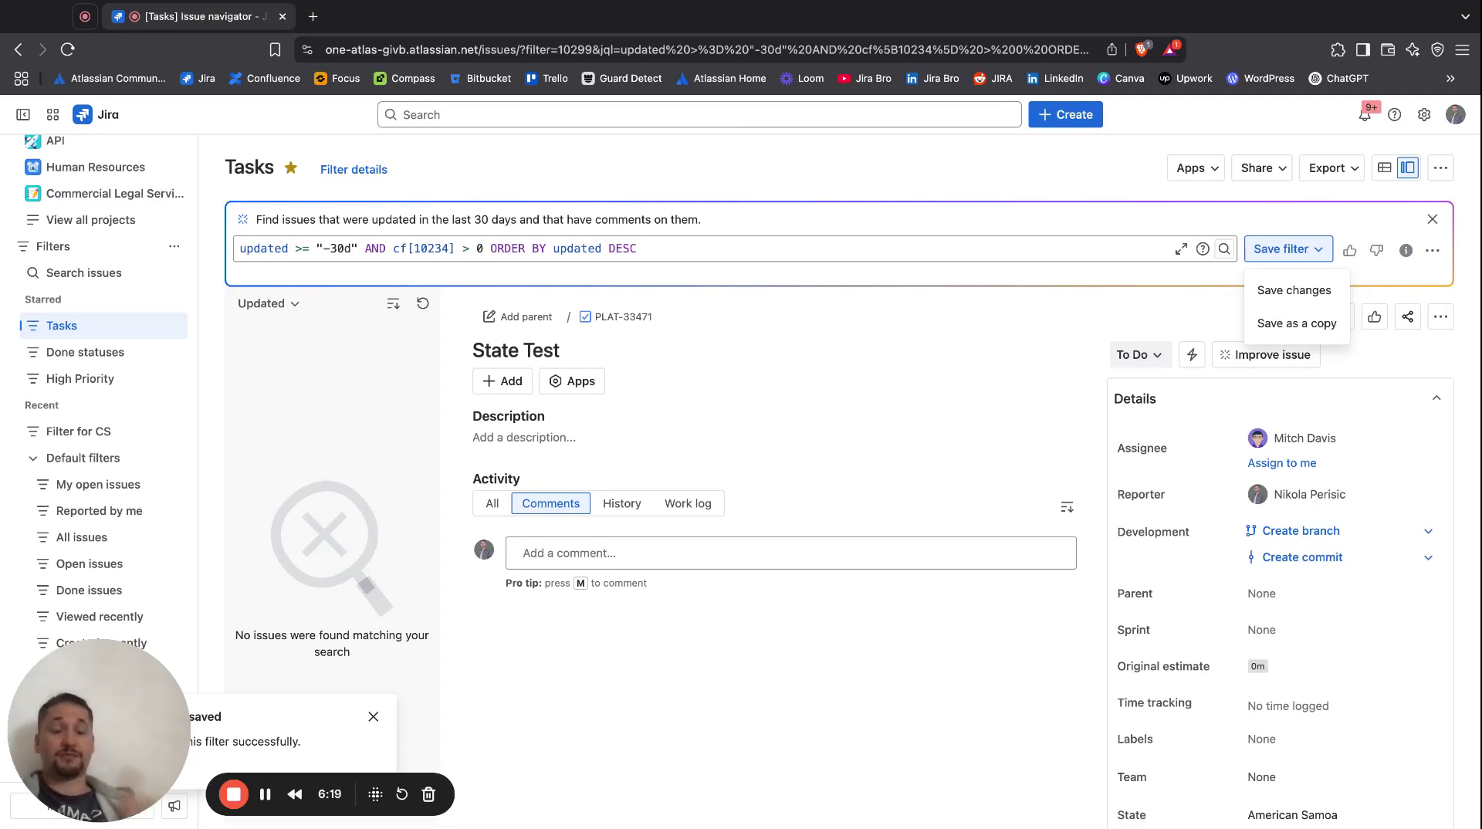
- Save the generated query as a copy named 'AI filter'
{"action": "left_click", "coordinate": [1296, 323]}
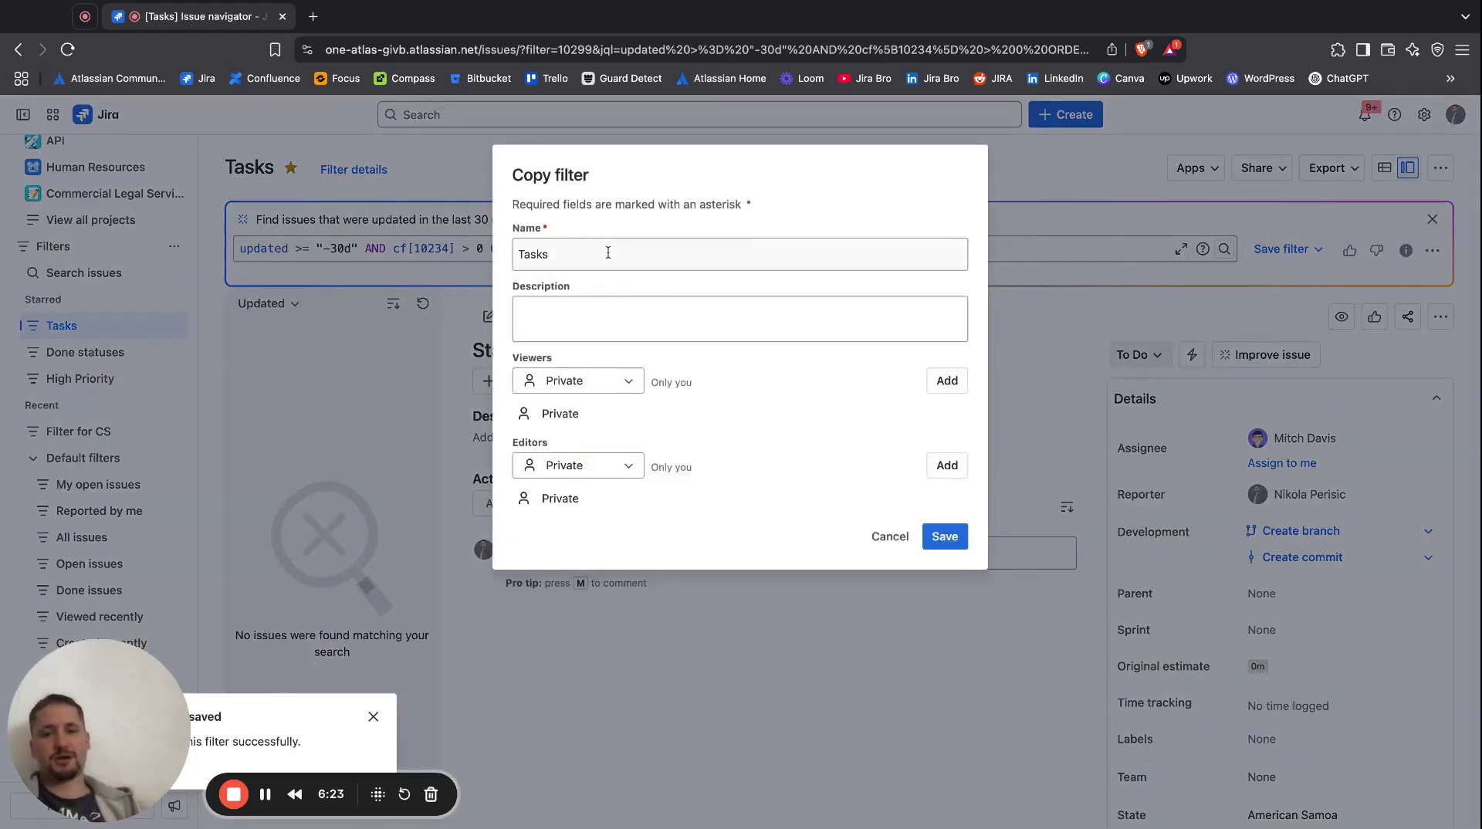
{"action": "type", "text": "AI filter"}
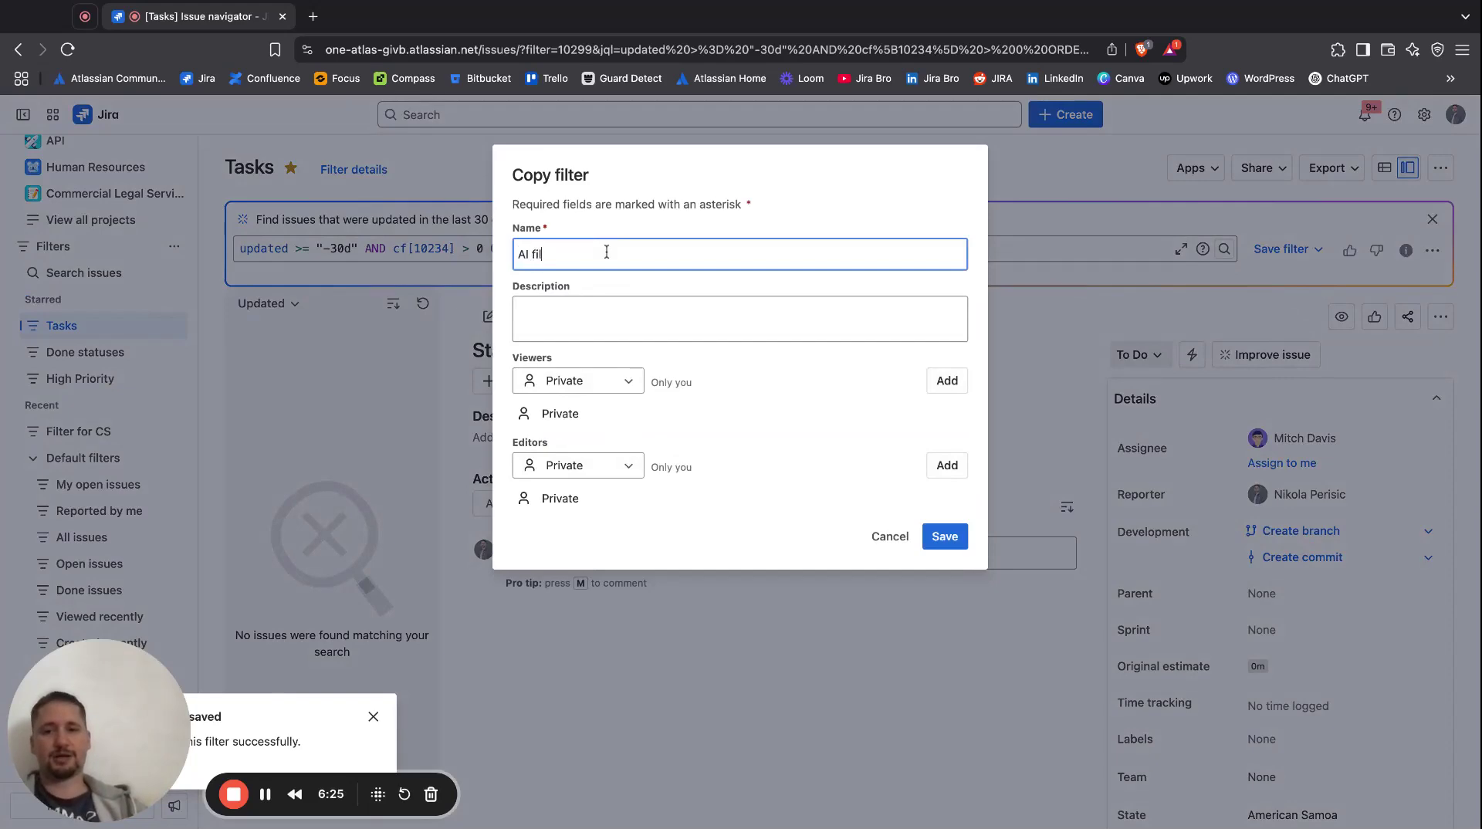
{"action": "left_click", "coordinate": [927, 538]}
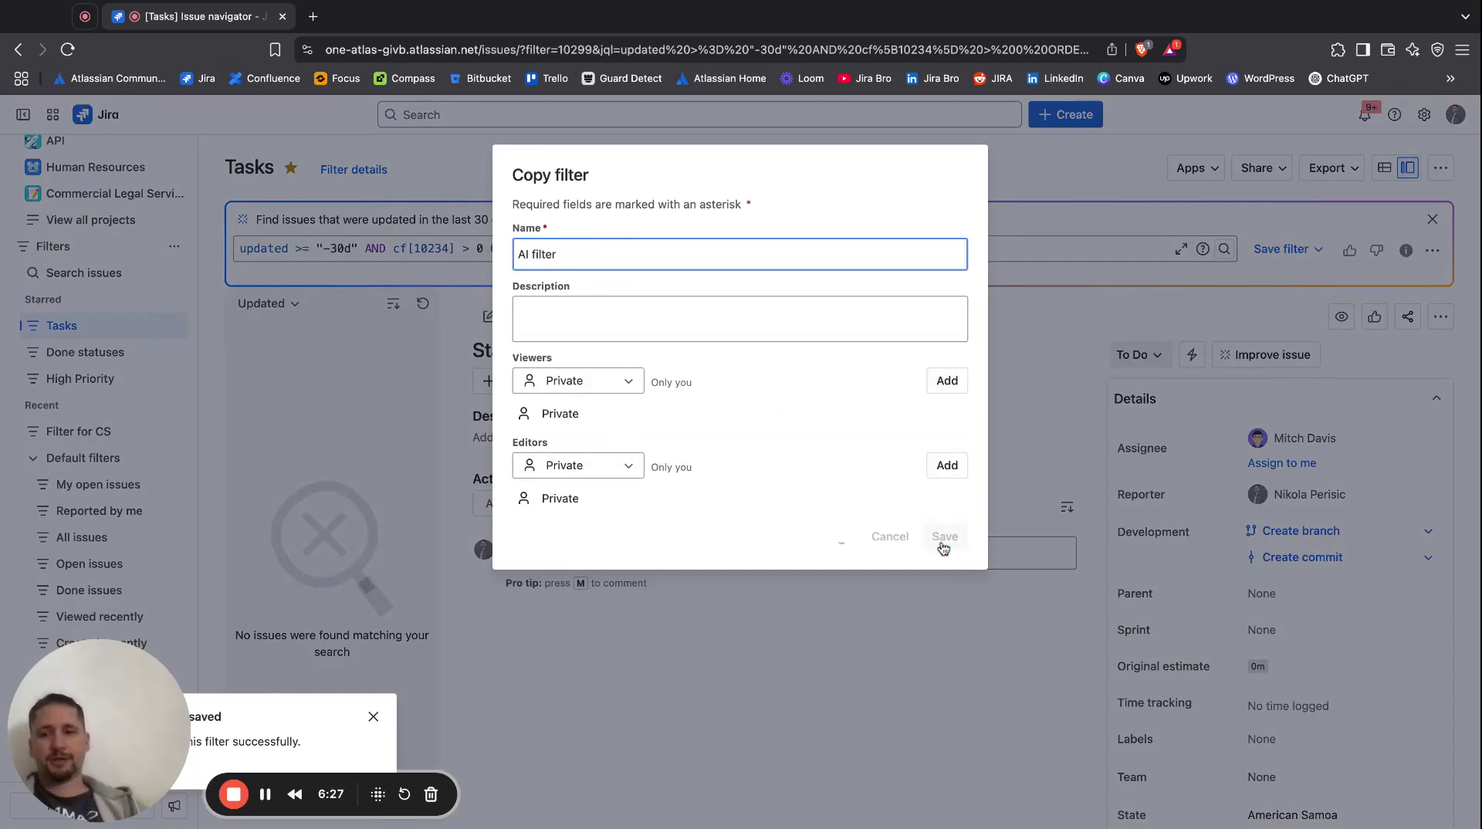